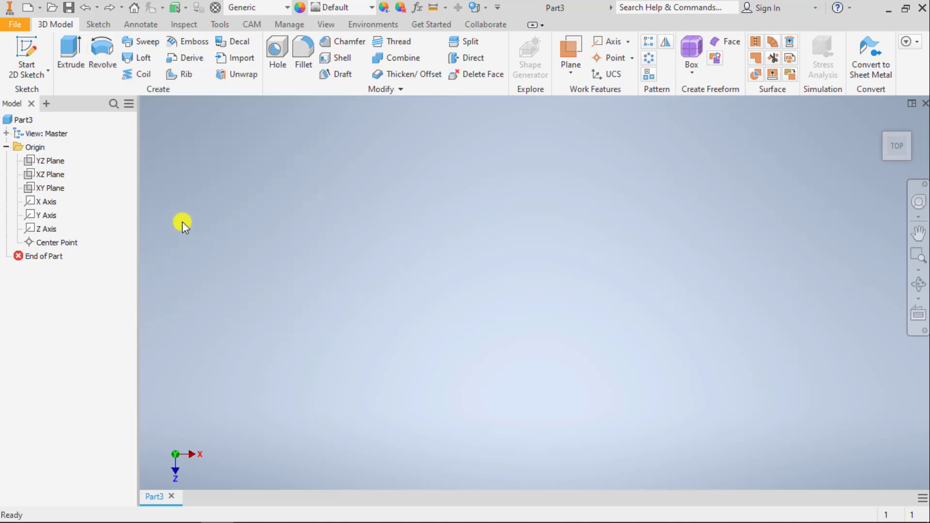
Start a 2D sketch on the XZ origin plane and rotate the view a quarter turn so X runs horizontally.
{"action": "left_click", "coordinate": [25, 61]}
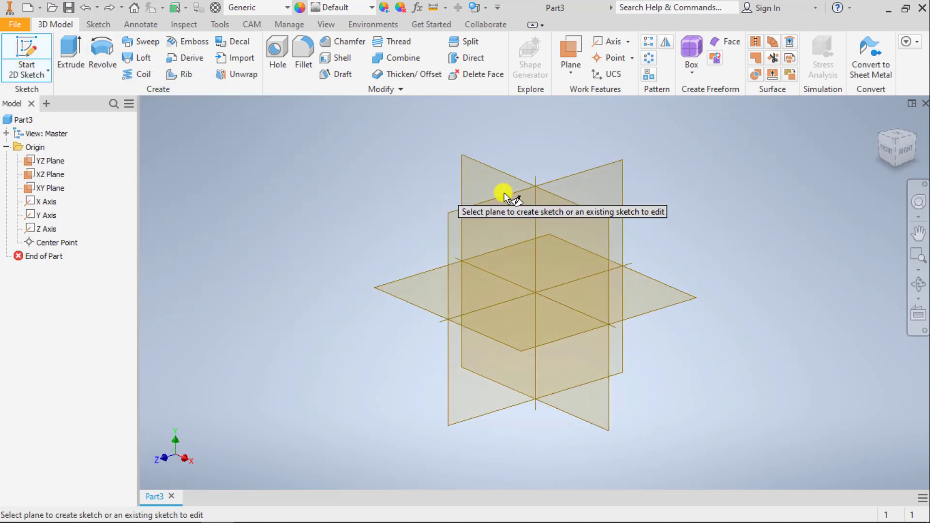
{"action": "left_click", "coordinate": [682, 291]}
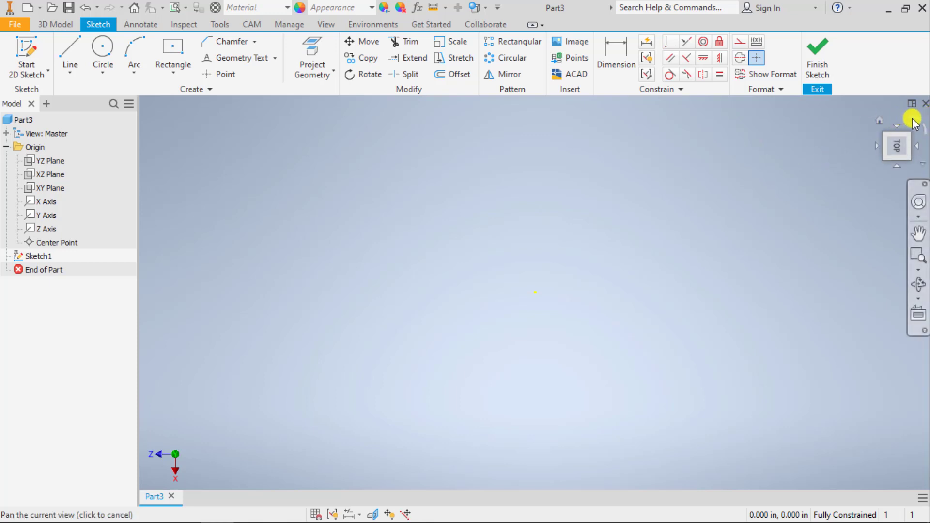
{"action": "left_click", "coordinate": [913, 119]}
Project the YZ and XY origin planes into the sketch as crossing reference lines.
{"action": "left_click", "coordinate": [310, 53]}
{"action": "left_click", "coordinate": [62, 161]}
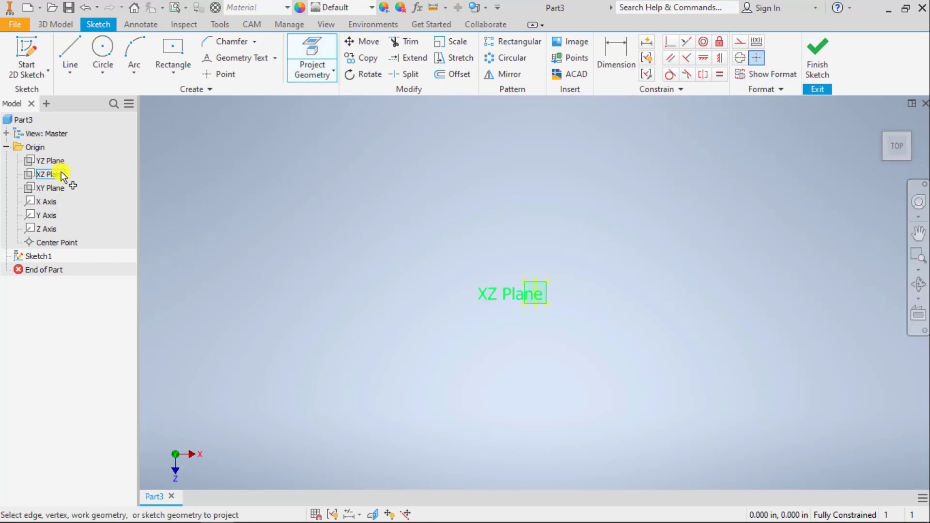
{"action": "left_click", "coordinate": [5, 147]}
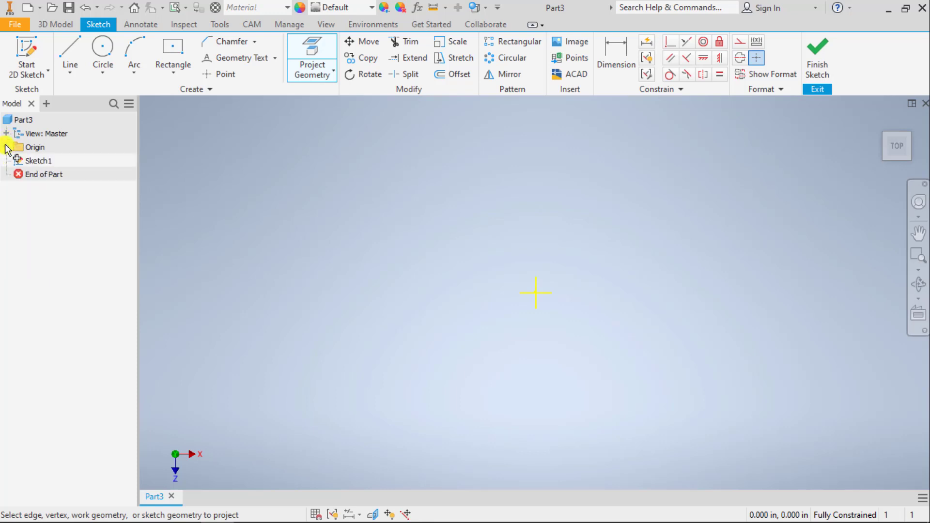
{"action": "left_click", "coordinate": [6, 147]}
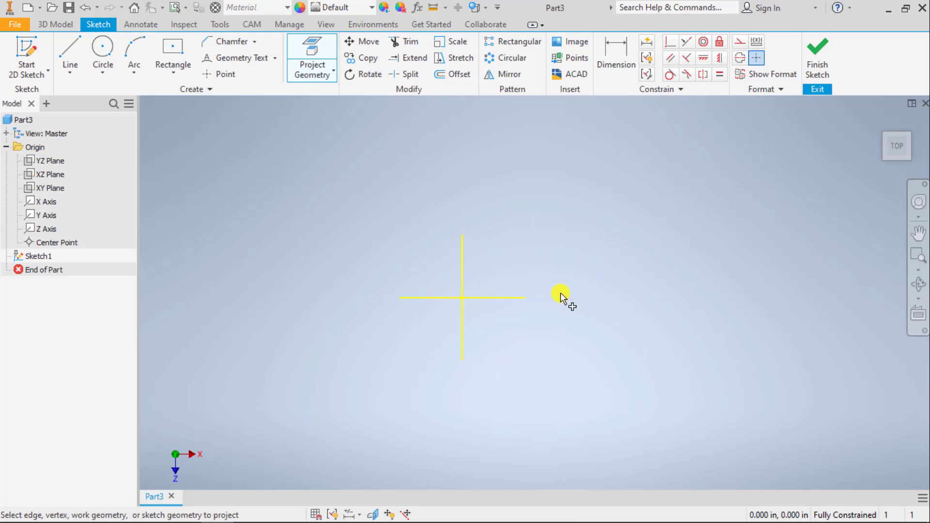
{"action": "middle_click_drag", "start_coordinate": [572, 284], "coordinate": [592, 250]}
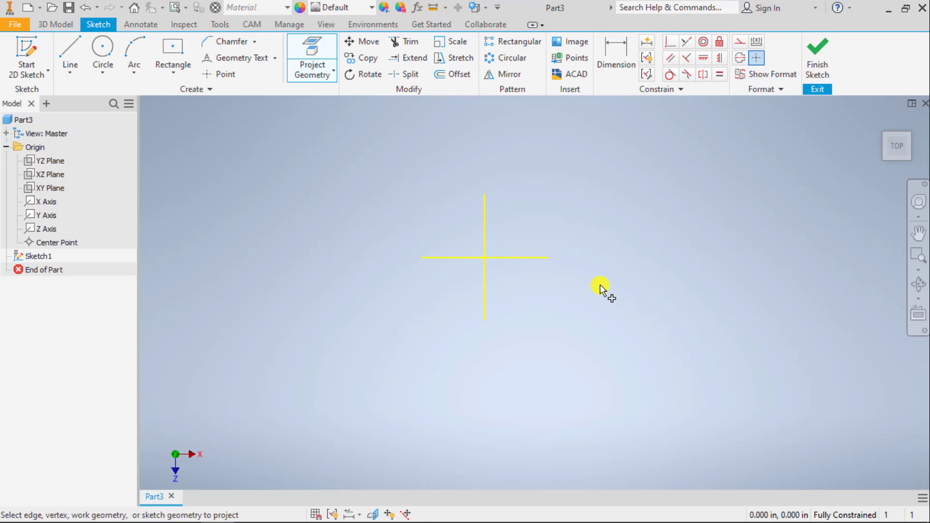
Sketch a center-point rectangle about 2.6 in wide, centered where the projected reference lines cross.
{"action": "left_click", "coordinate": [180, 54]}
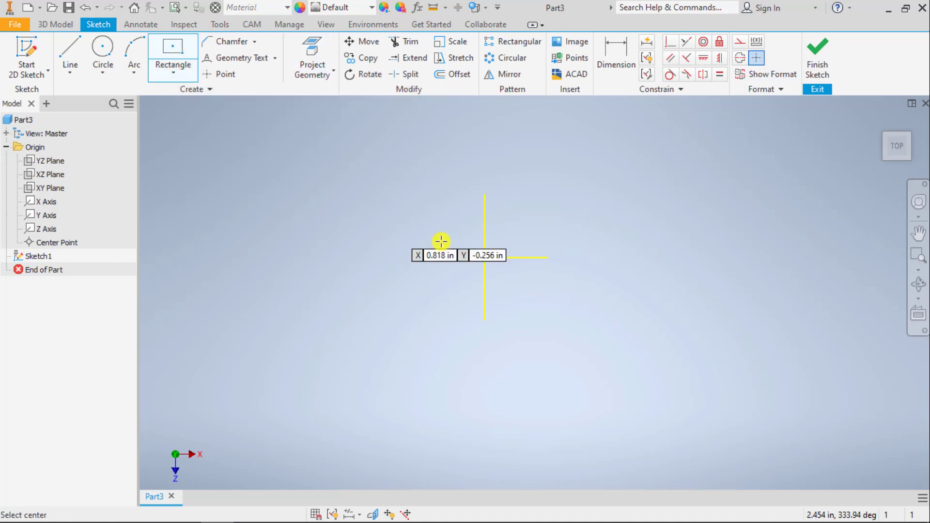
{"action": "left_click", "coordinate": [485, 258]}
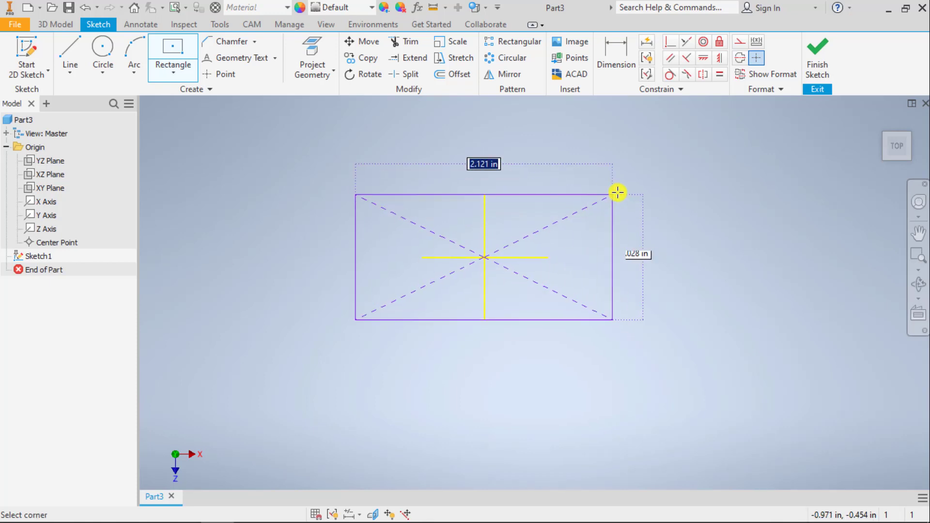
{"action": "left_click", "coordinate": [633, 184]}
{"action": "key", "text": "Escape"}
{"action": "scroll", "coordinate": [504, 264], "scroll_direction": "down", "scroll_amount": 2}
{"action": "scroll", "coordinate": [504, 264], "scroll_direction": "up", "scroll_amount": 6}
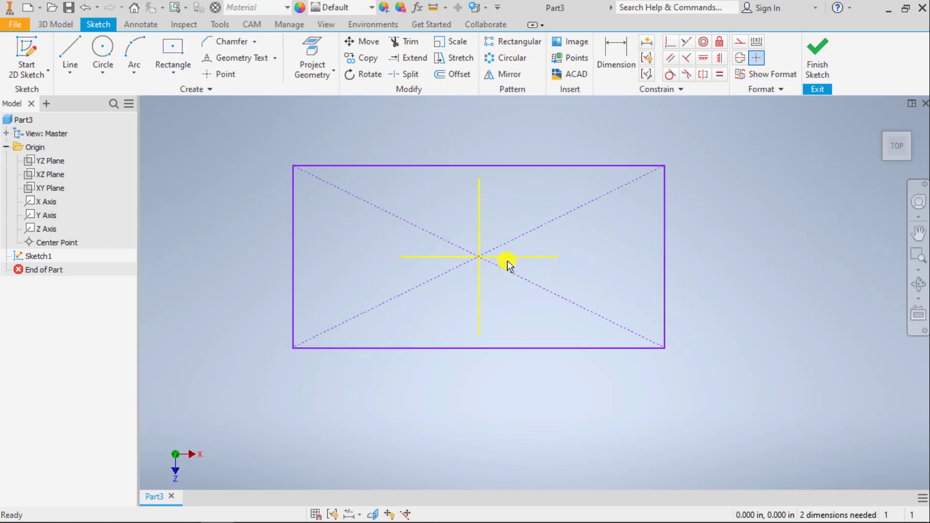
Dimension the rectangle's horizontal edge to 3 in.
{"action": "scroll", "coordinate": [504, 264], "scroll_direction": "down", "scroll_amount": 4}
{"action": "key", "text": "d"}
{"action": "left_click", "coordinate": [513, 197]}
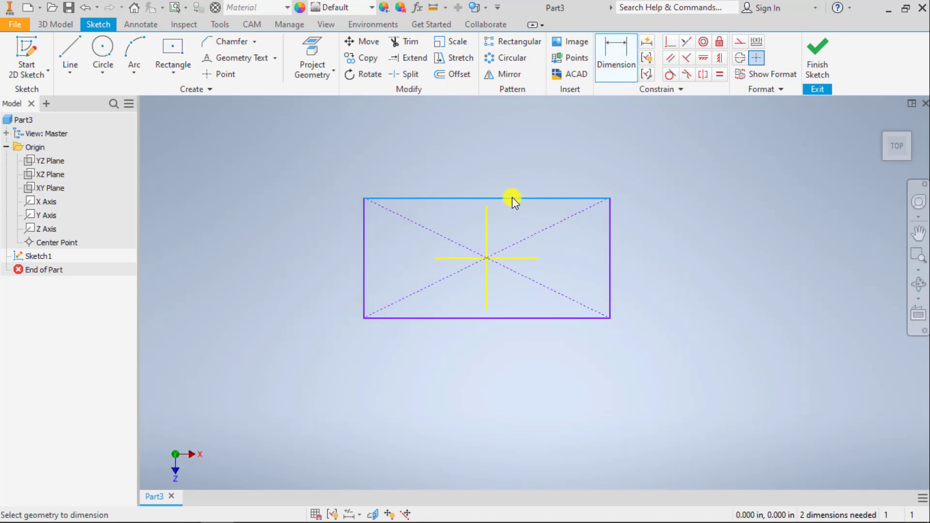
{"action": "left_click", "coordinate": [516, 168]}
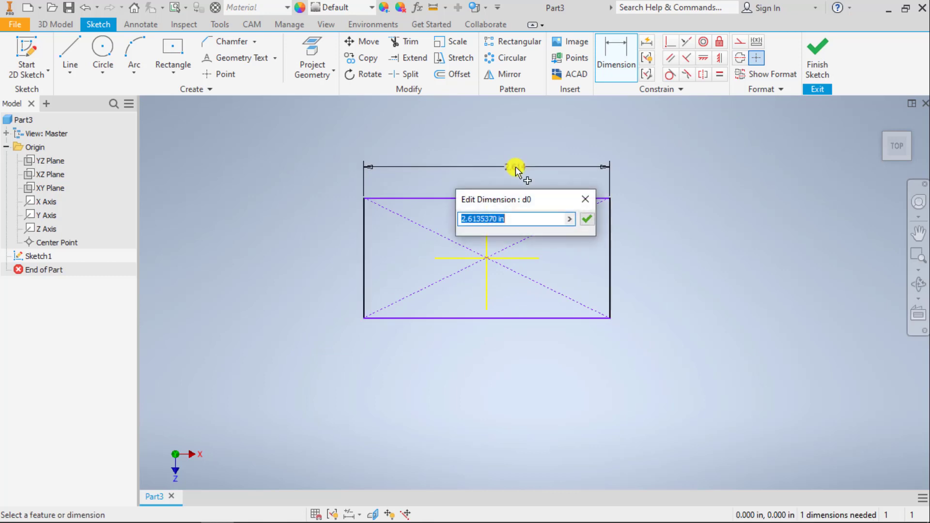
{"action": "type", "text": "3"}
{"action": "key", "text": "Return"}
Dimension the rectangle's vertical edge to 1.5 in and finish the sketch.
{"action": "left_click", "coordinate": [628, 217]}
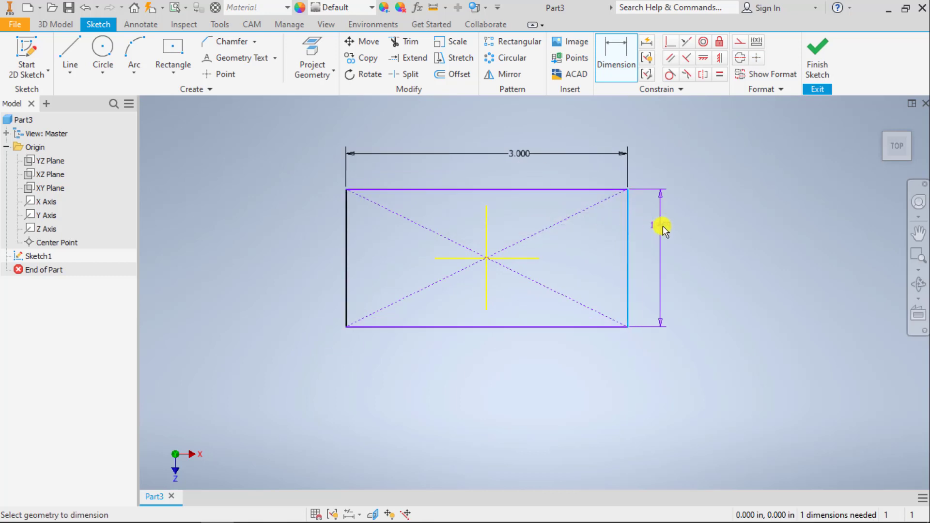
{"action": "left_click", "coordinate": [663, 226]}
{"action": "type", "text": "1.5"}
{"action": "key", "text": "Return"}
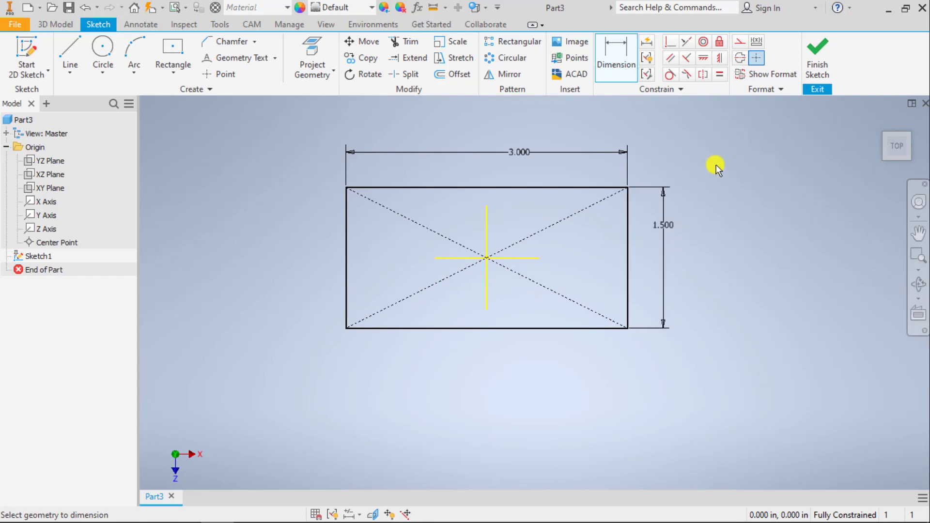
{"action": "left_click", "coordinate": [810, 68]}
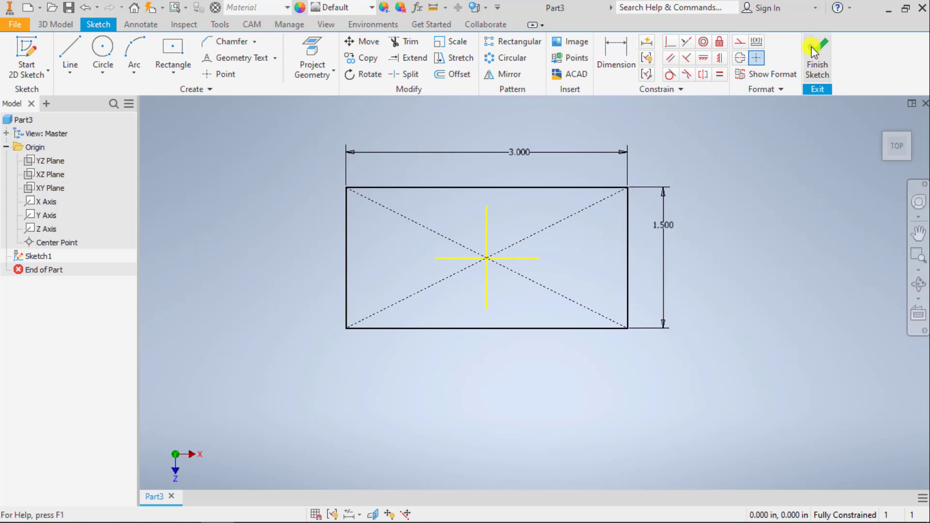
{"action": "key", "text": "F2"}
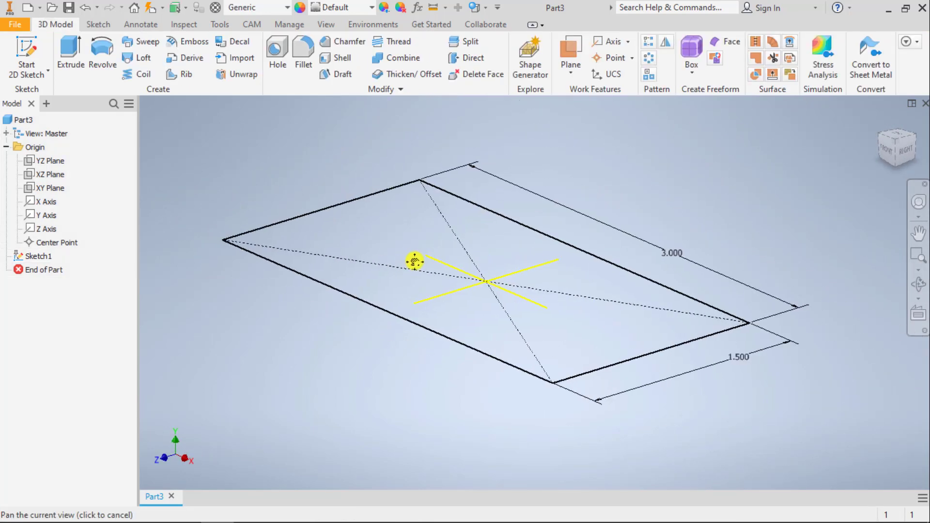
{"action": "left_click_drag", "start_coordinate": [414, 262], "coordinate": [421, 262]}
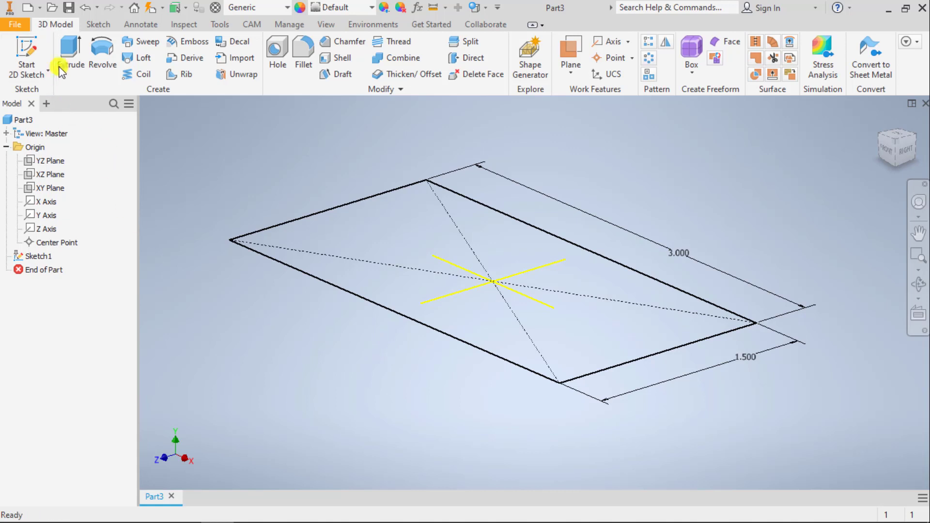
Start an Extrude and select all four regions of the rectangle as profiles.
{"action": "left_click", "coordinate": [70, 54]}
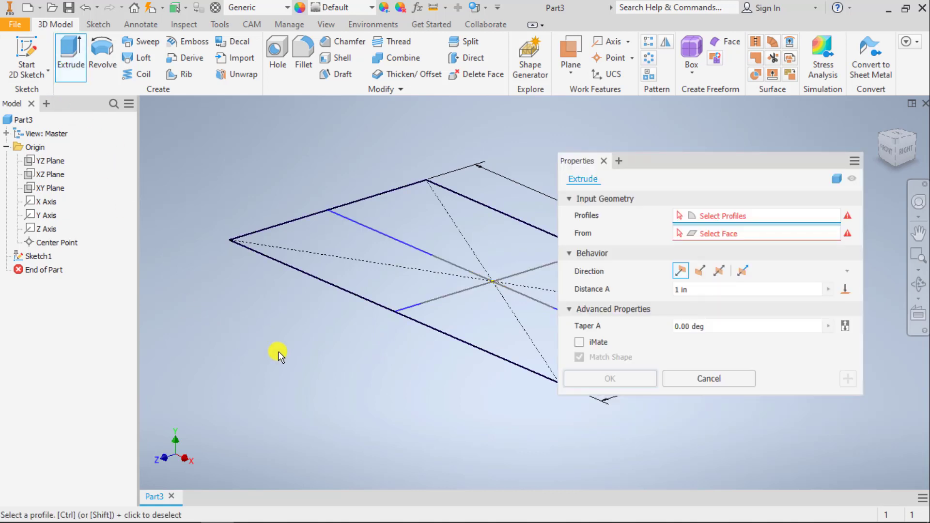
{"action": "left_click_drag", "start_coordinate": [705, 164], "coordinate": [504, 152]}
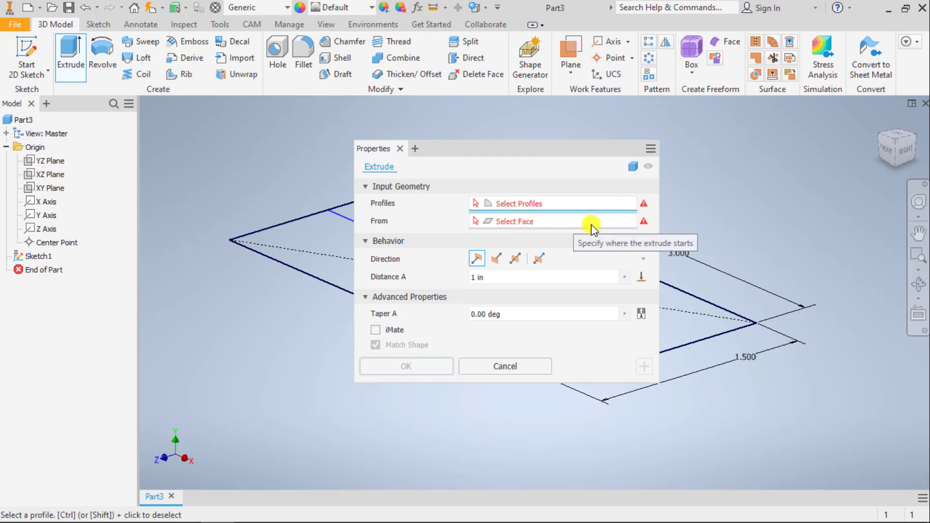
{"action": "left_click_drag", "start_coordinate": [555, 152], "coordinate": [409, 154]}
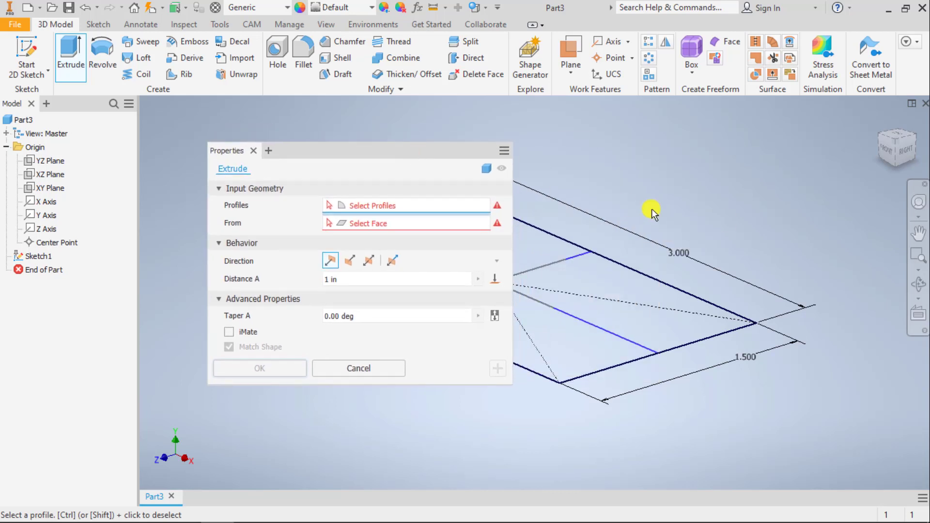
{"action": "scroll", "coordinate": [722, 220], "scroll_direction": "down", "scroll_amount": 3}
{"action": "middle_click_drag", "start_coordinate": [700, 232], "coordinate": [777, 245]}
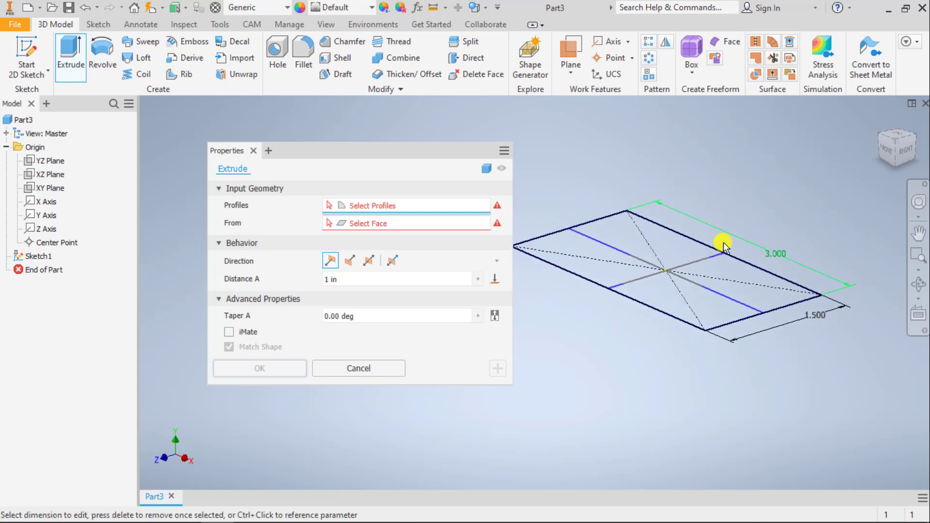
{"action": "left_click", "coordinate": [641, 247]}
{"action": "left_click", "coordinate": [624, 268]}
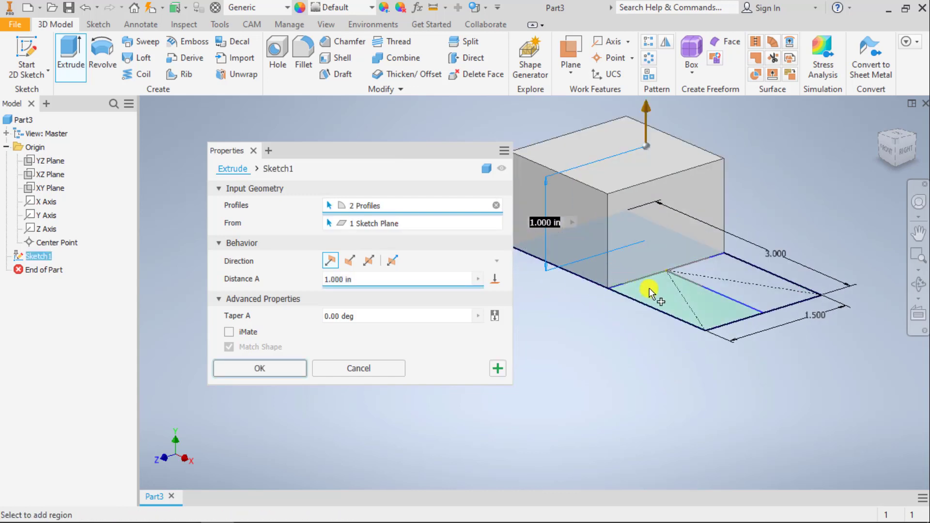
{"action": "left_click", "coordinate": [748, 280]}
{"action": "left_click", "coordinate": [760, 281]}
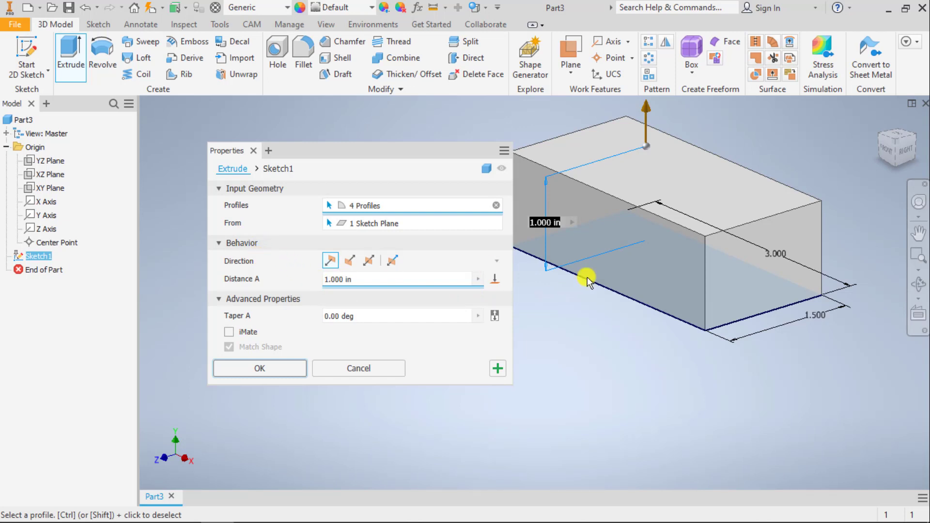
Try the flipped direction, and the symmetric direction with distances of 2, 3 and 1 in for the extrusion.
{"action": "middle_click_drag", "start_coordinate": [636, 146], "coordinate": [668, 213]}
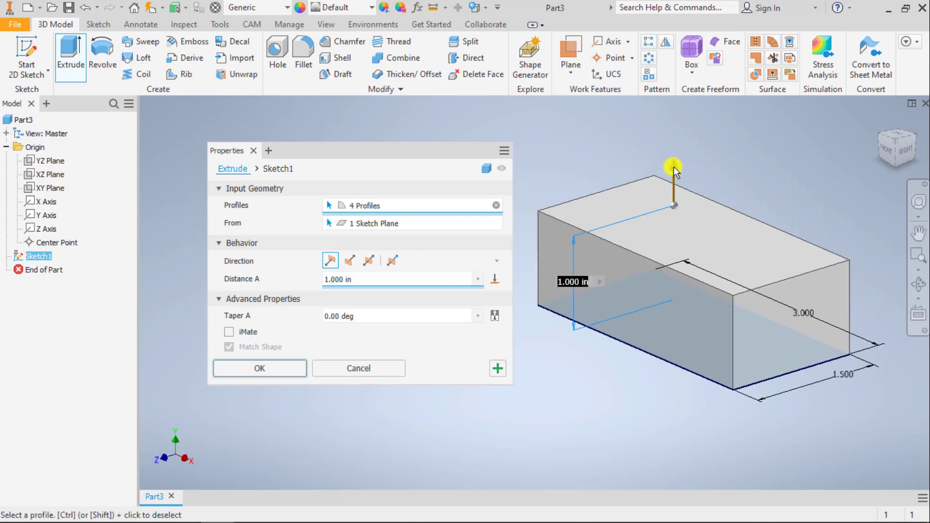
{"action": "left_click", "coordinate": [349, 263]}
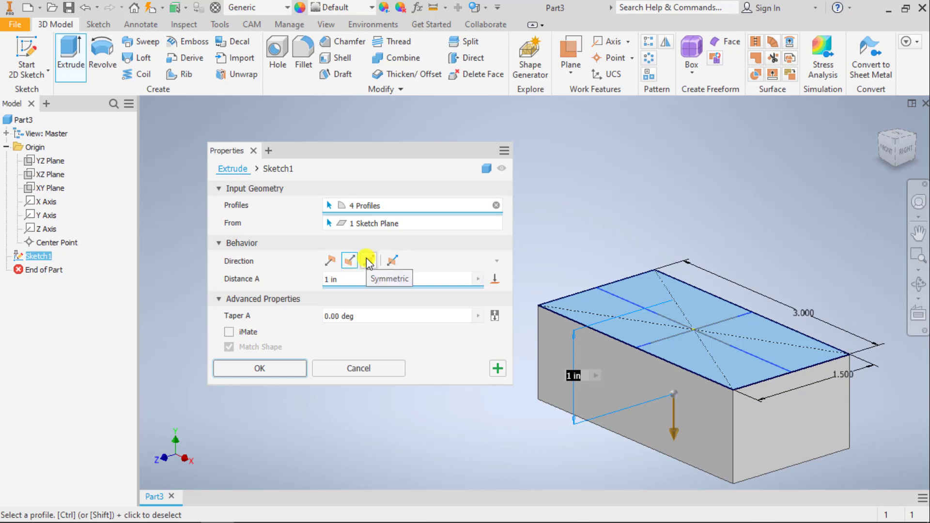
{"action": "left_click", "coordinate": [367, 260]}
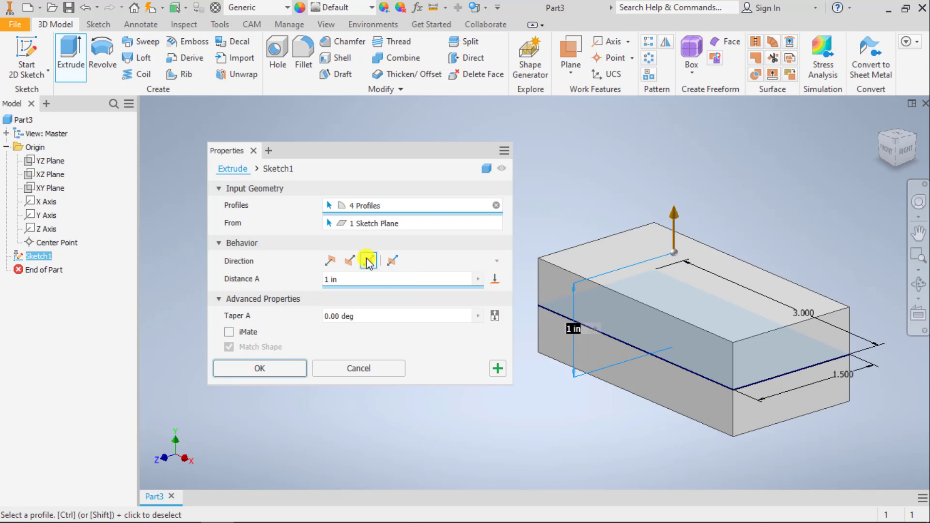
{"action": "left_click", "coordinate": [339, 279]}
{"action": "type", "text": "2"}
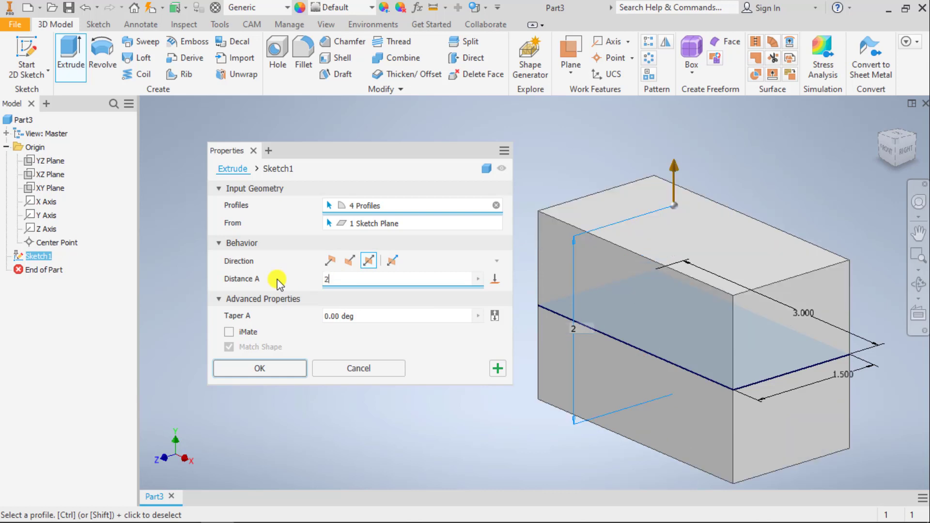
{"action": "left_click_drag", "start_coordinate": [328, 280], "coordinate": [288, 281]}
{"action": "type", "text": "3"}
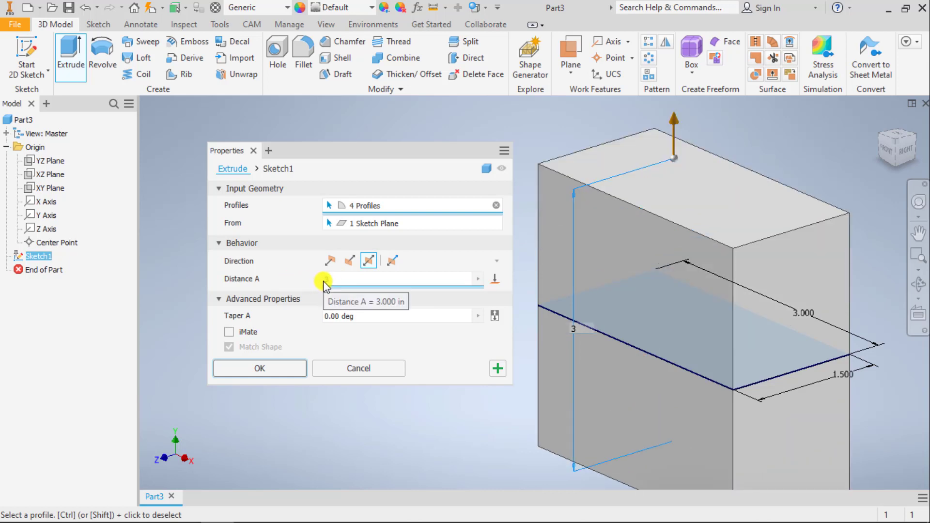
{"action": "key", "text": "BackSpace"}
{"action": "type", "text": "1"}
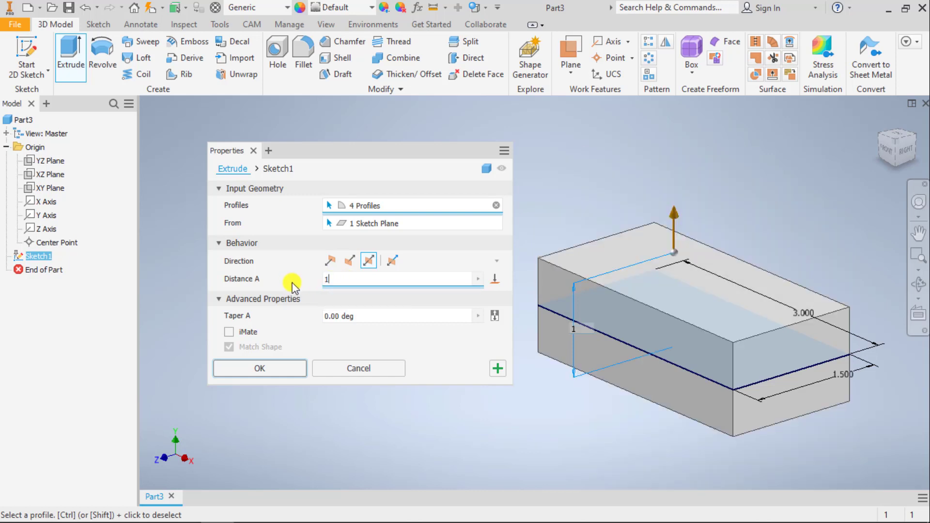
Try an asymmetric extrusion with Distance A 0.5 in and Distance B 1.5 in, and return to the default direction keeping 0.5 in.
{"action": "left_click", "coordinate": [393, 261]}
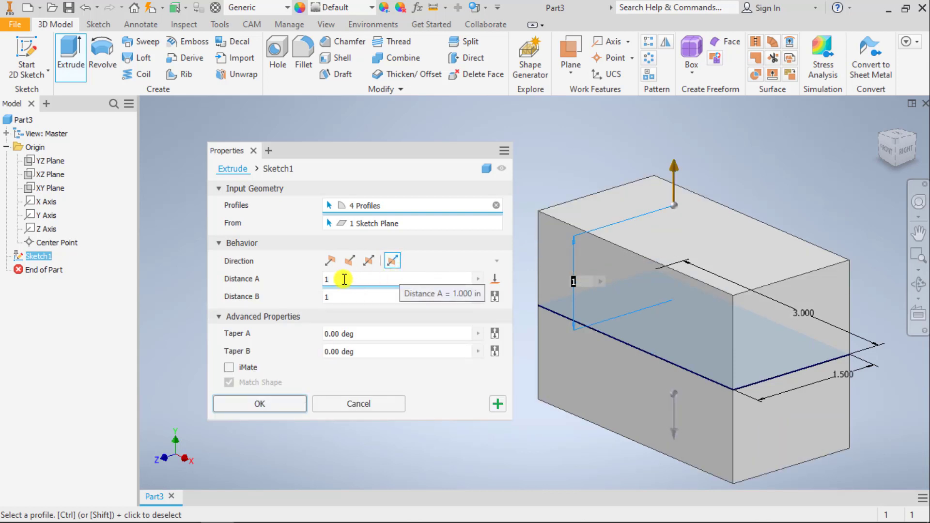
{"action": "type", "text": ".5"}
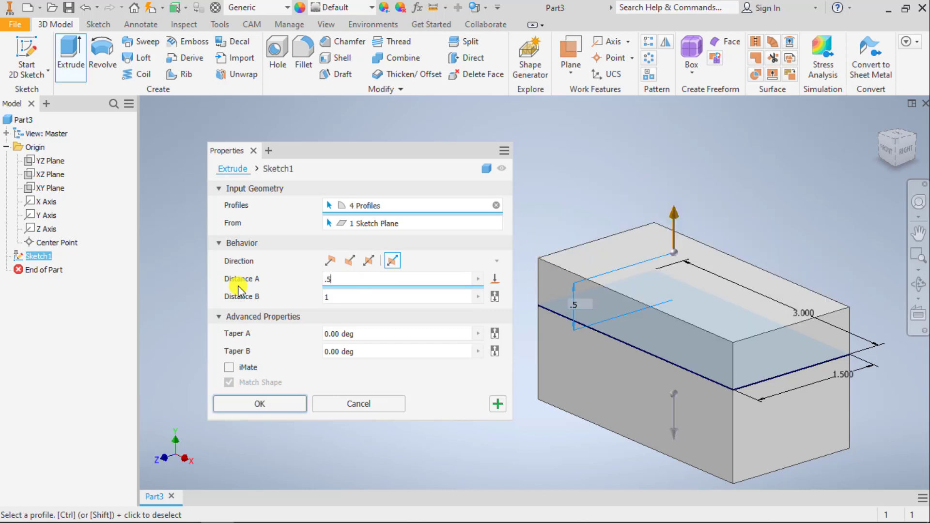
{"action": "left_click", "coordinate": [335, 297]}
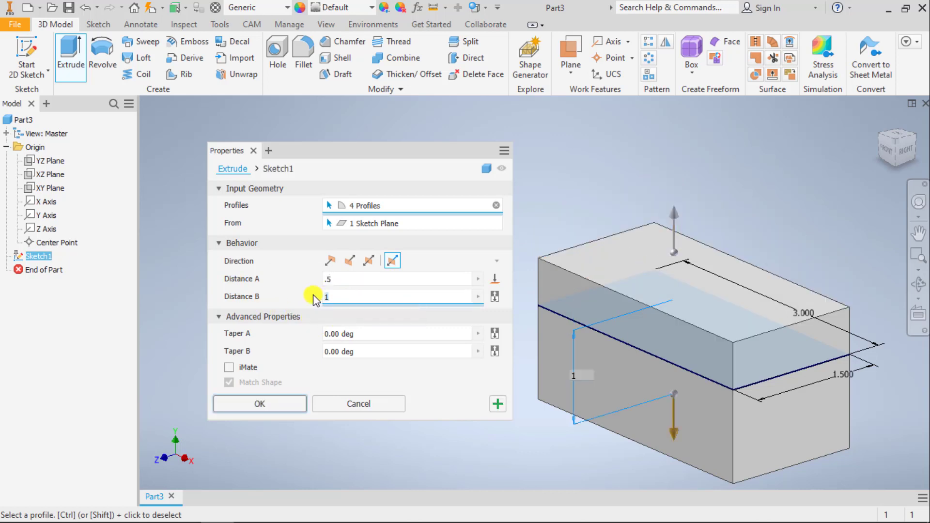
{"action": "type", "text": "1.5"}
{"action": "middle_click_drag", "start_coordinate": [684, 305], "coordinate": [687, 247]}
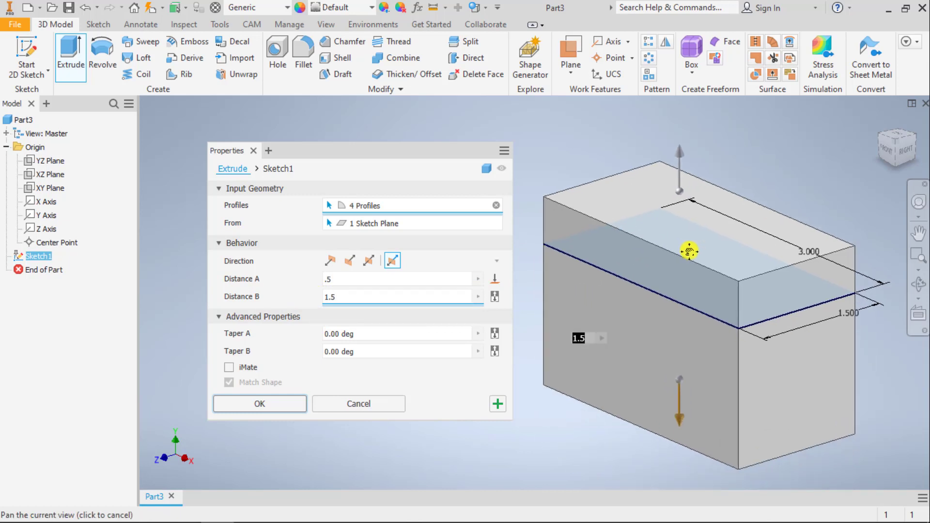
{"action": "left_click", "coordinate": [353, 280]}
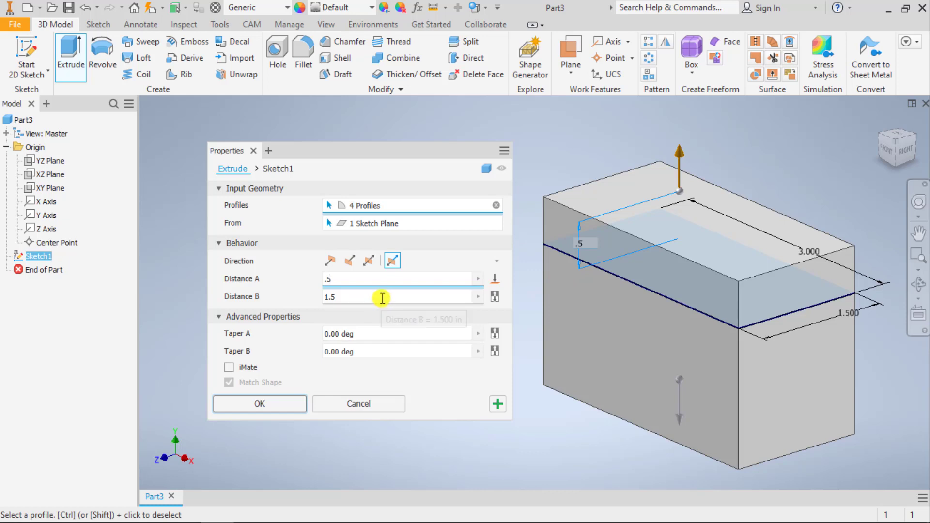
{"action": "left_click", "coordinate": [383, 297]}
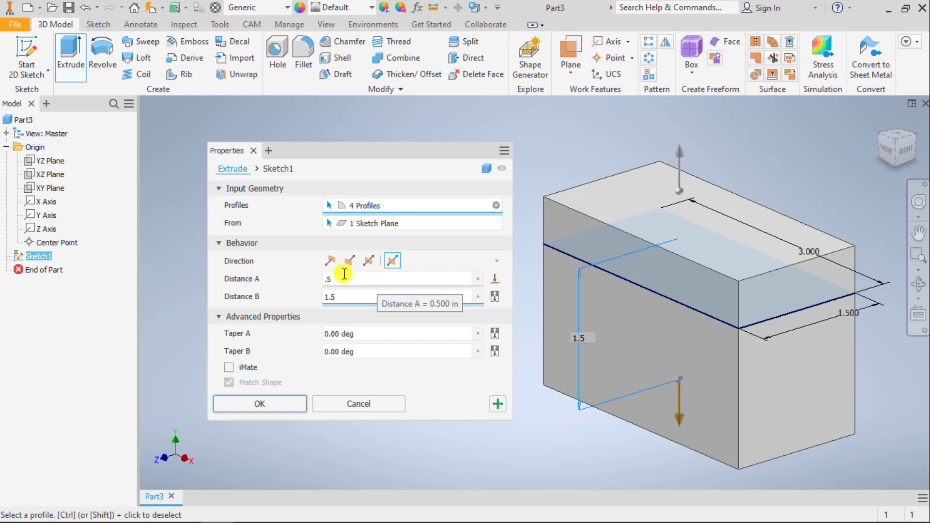
{"action": "left_click", "coordinate": [329, 261]}
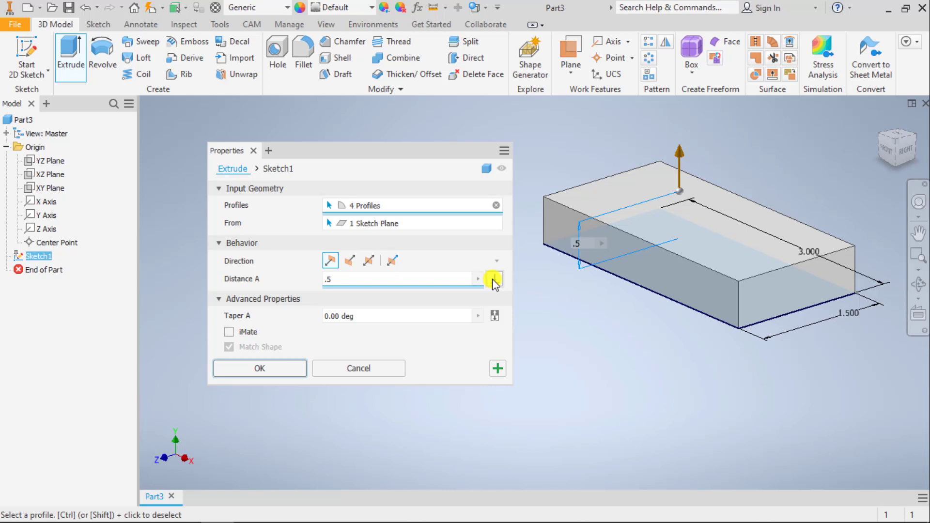
Try a 5 deg taper on the 0.5 in extrusion and check its side walls from the front.
{"action": "left_click", "coordinate": [362, 315]}
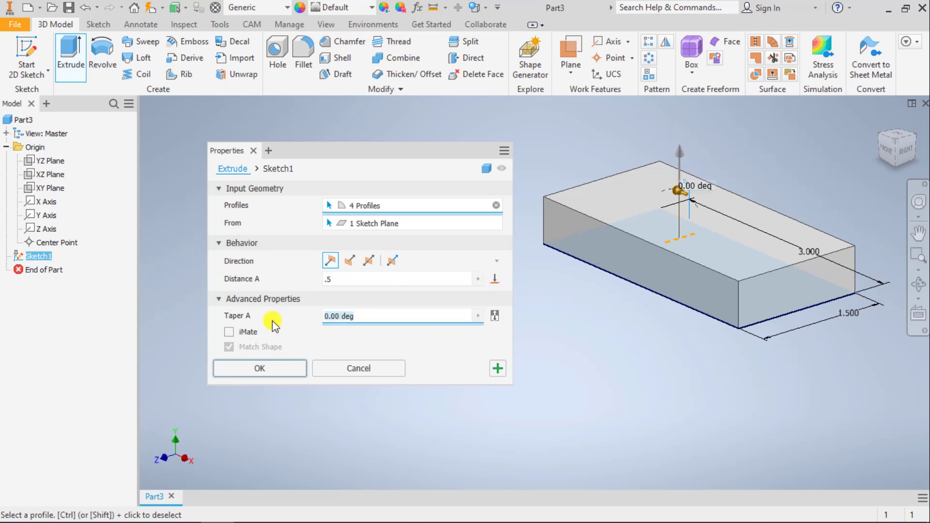
{"action": "type", "text": "5"}
{"action": "left_click", "coordinate": [886, 148]}
{"action": "middle_click_drag", "start_coordinate": [615, 352], "coordinate": [820, 322]}
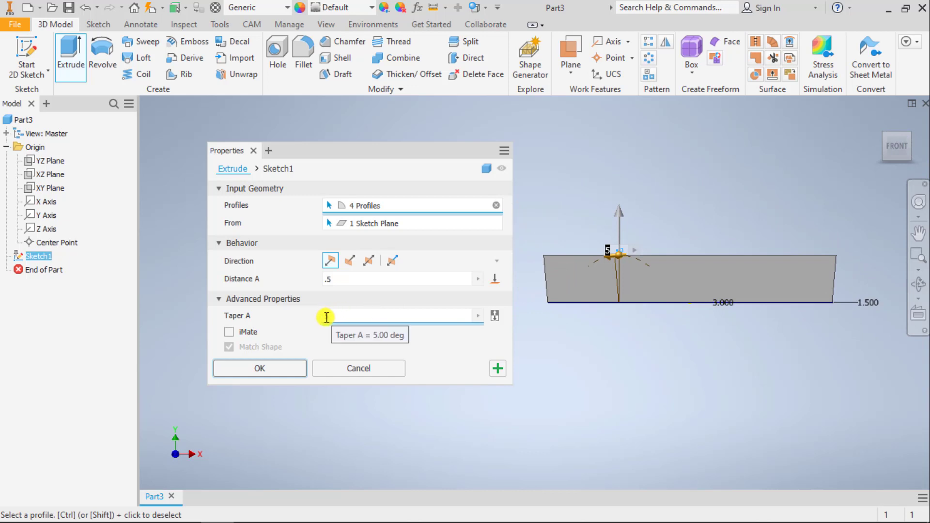
Set Taper A to -5 deg and create the 0.5 in extrusion.
{"action": "type", "text": "-5"}
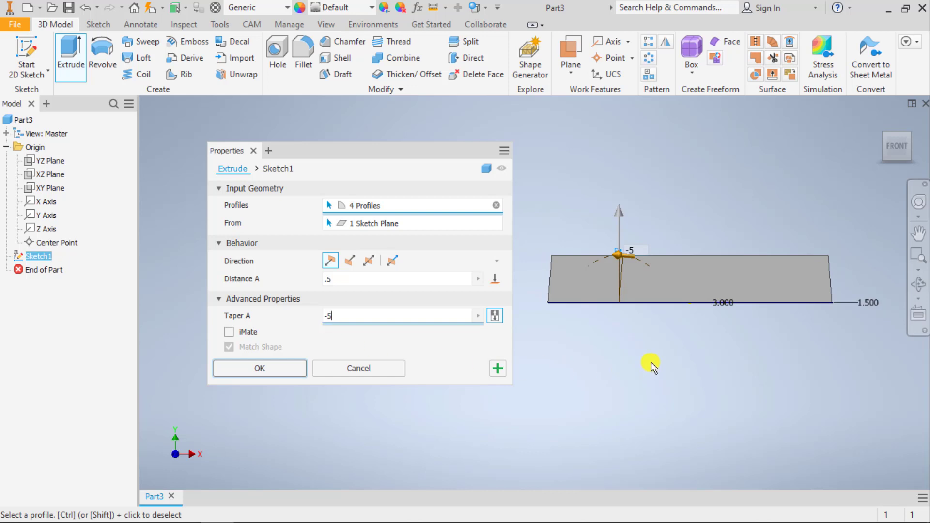
{"action": "middle_click_drag", "start_coordinate": [651, 362], "coordinate": [613, 381], "text": "shift"}
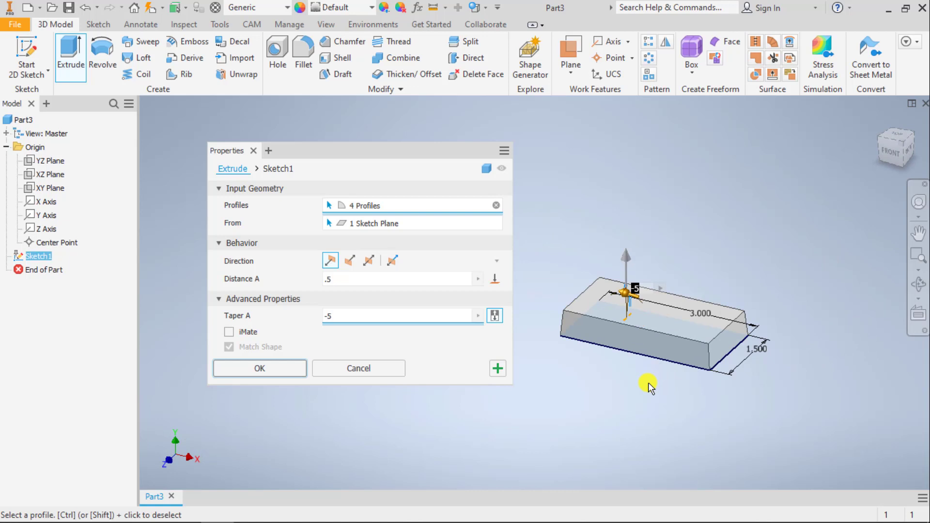
{"action": "left_click", "coordinate": [279, 364]}
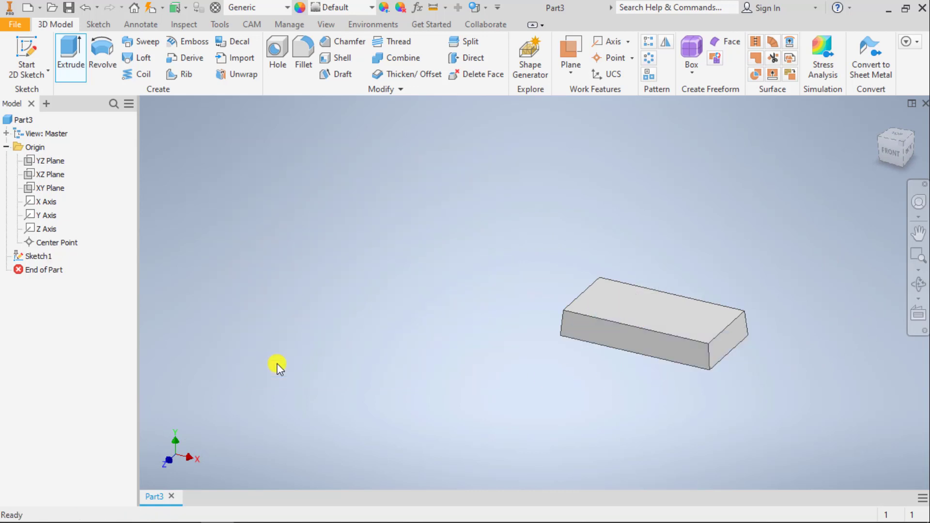
{"action": "middle_click_drag", "start_coordinate": [453, 361], "coordinate": [322, 297]}
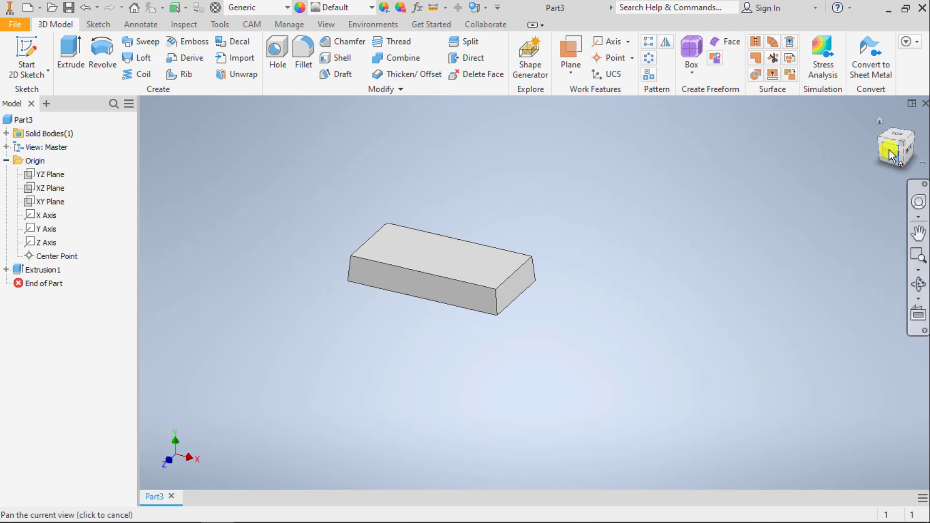
{"action": "left_click_drag", "start_coordinate": [893, 145], "coordinate": [886, 144]}
{"action": "scroll", "coordinate": [540, 337], "scroll_direction": "up", "scroll_amount": 3}
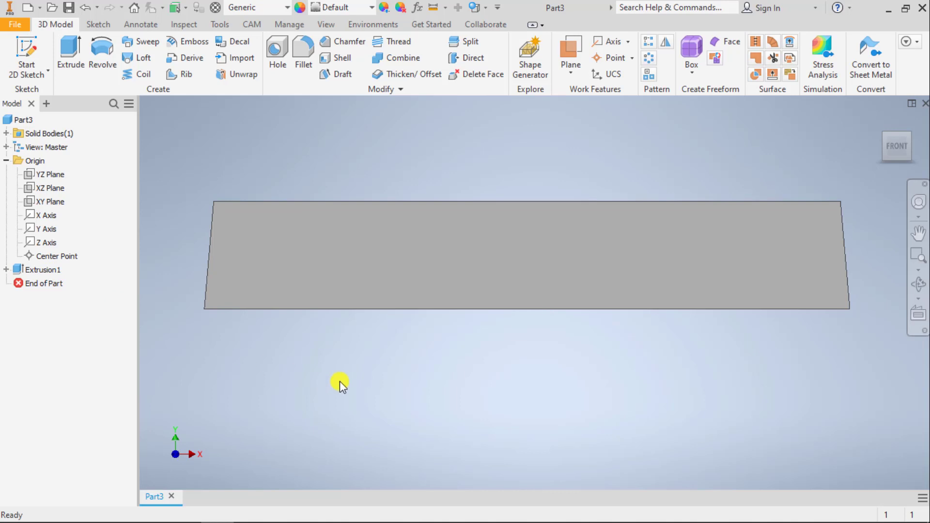
{"action": "key", "text": "F6"}
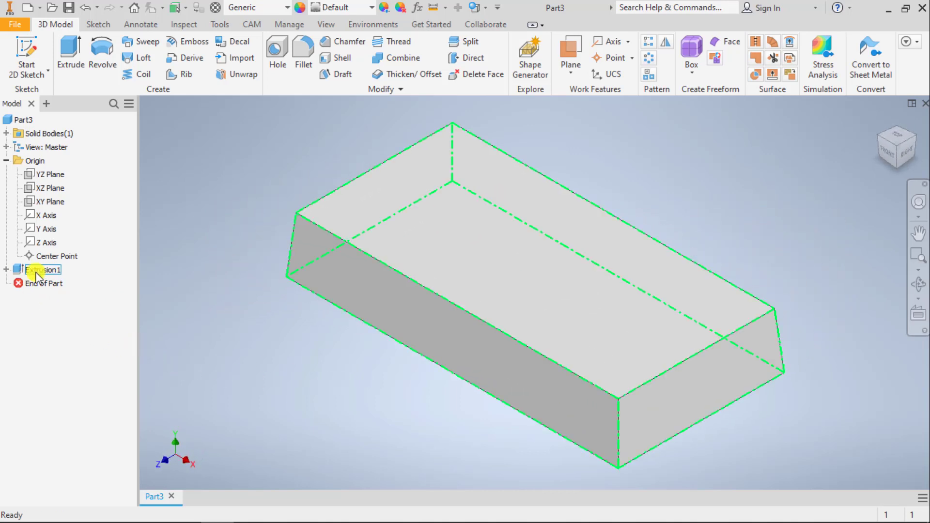
Reopen the extrusion's base sketch, set the rectangle's long dimension to 4 in, and finish the sketch.
{"action": "left_click", "coordinate": [6, 270]}
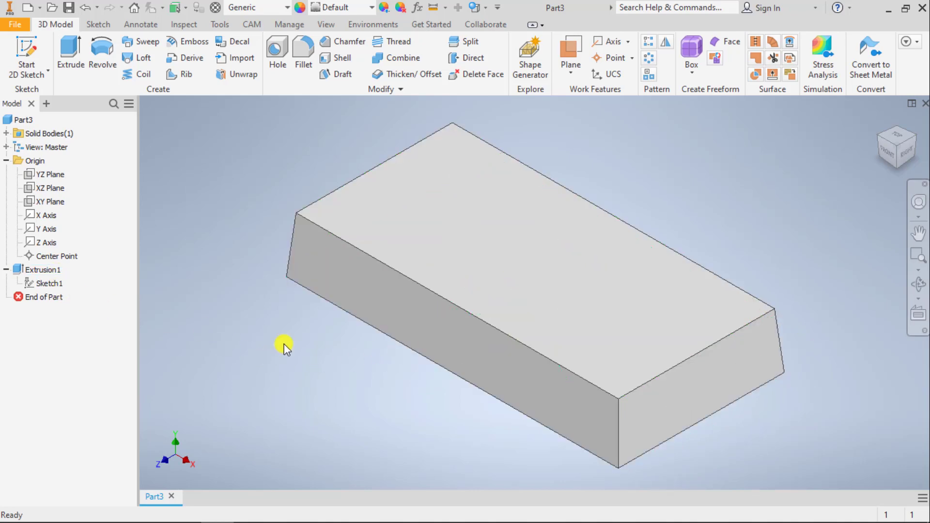
{"action": "double_click", "coordinate": [51, 283]}
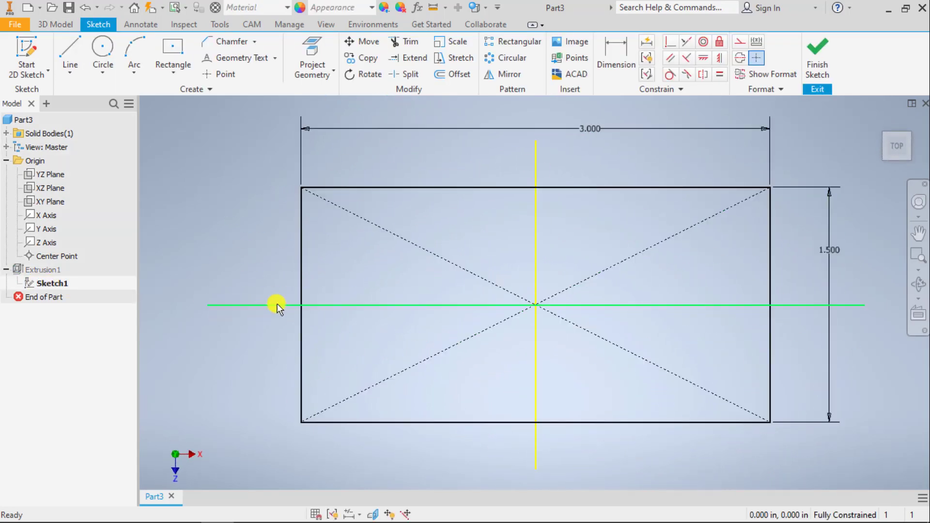
{"action": "left_click", "coordinate": [879, 117]}
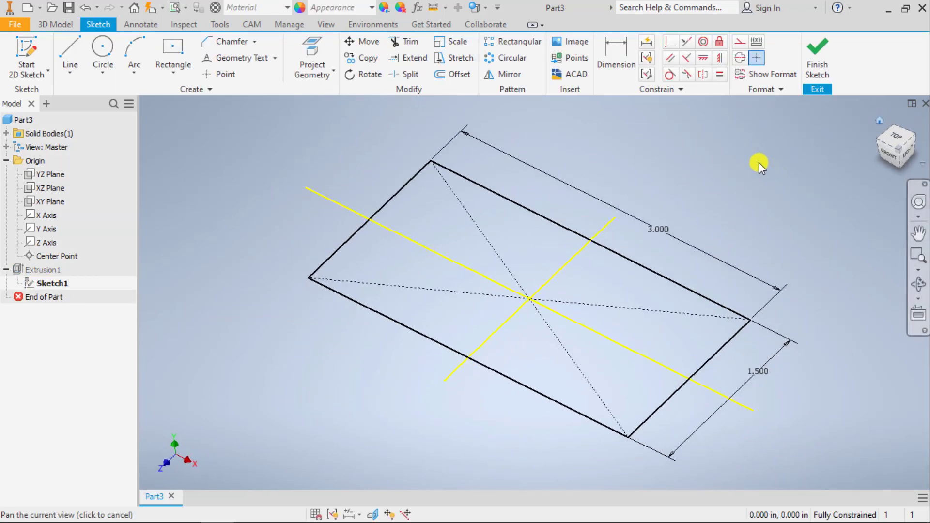
{"action": "middle_click_drag", "start_coordinate": [426, 197], "coordinate": [385, 187]}
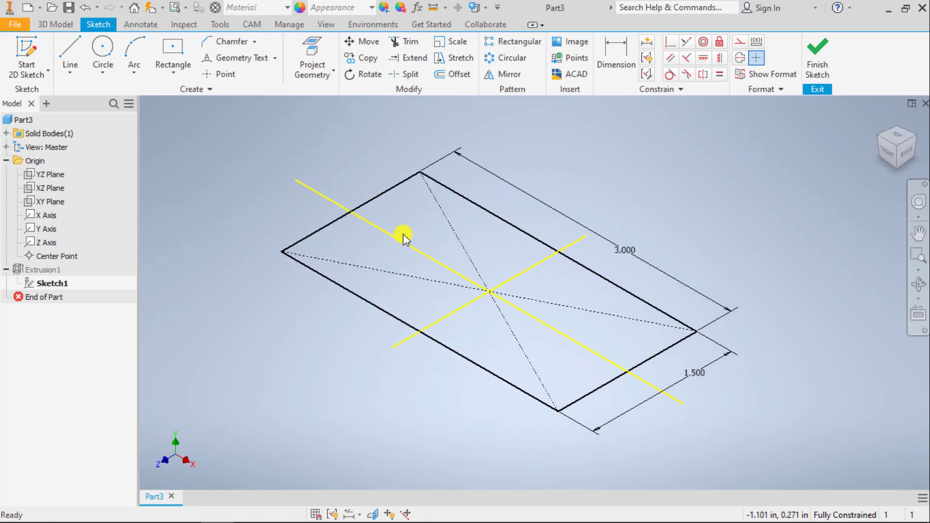
{"action": "double_click", "coordinate": [623, 252]}
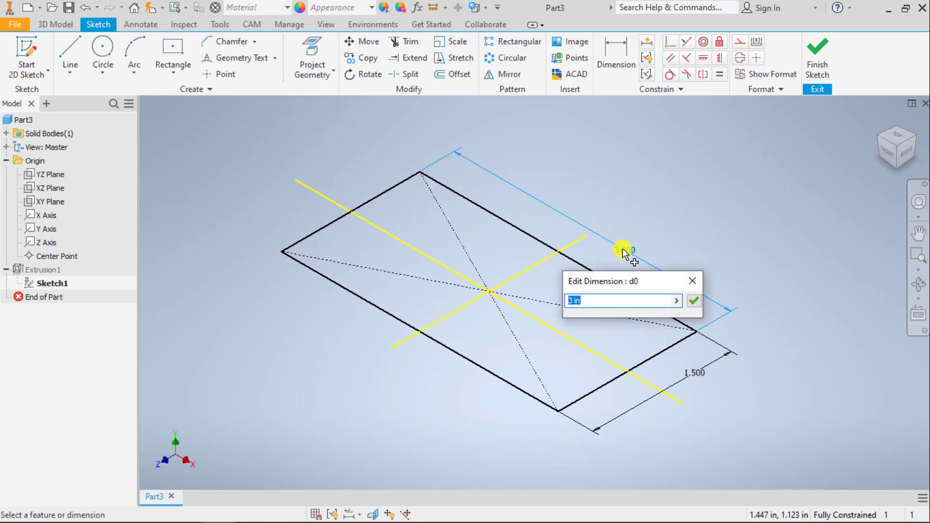
{"action": "type", "text": "4"}
{"action": "key", "text": "Return"}
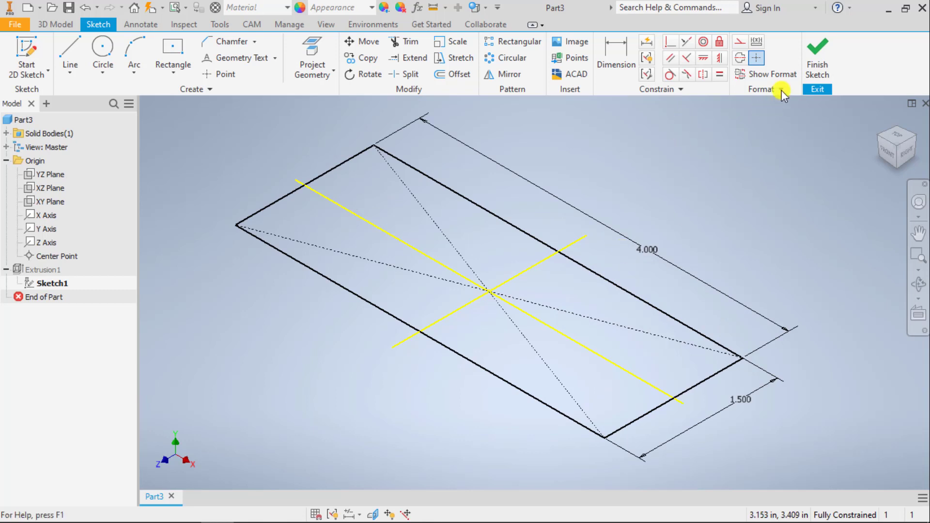
{"action": "left_click", "coordinate": [818, 57]}
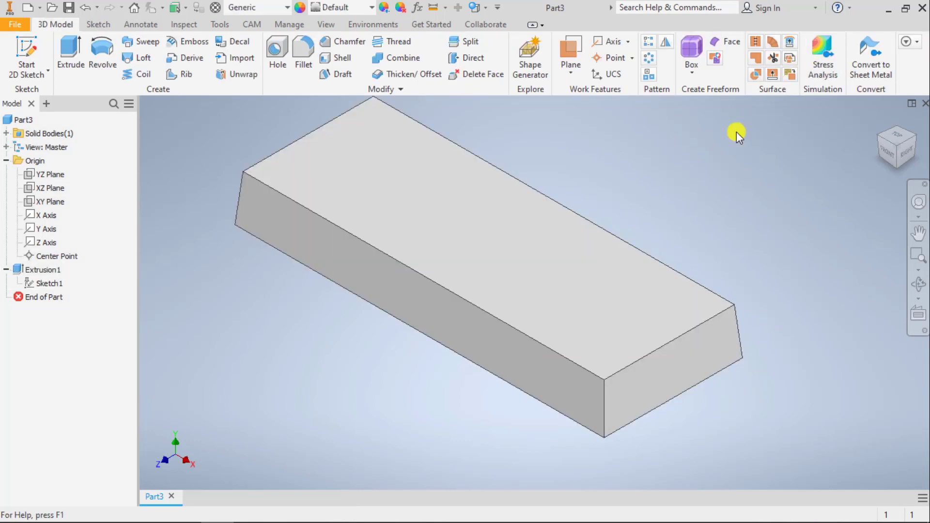
Edit the base extrusion and set Taper A to 0 deg.
{"action": "middle_click_drag", "start_coordinate": [522, 231], "coordinate": [522, 250]}
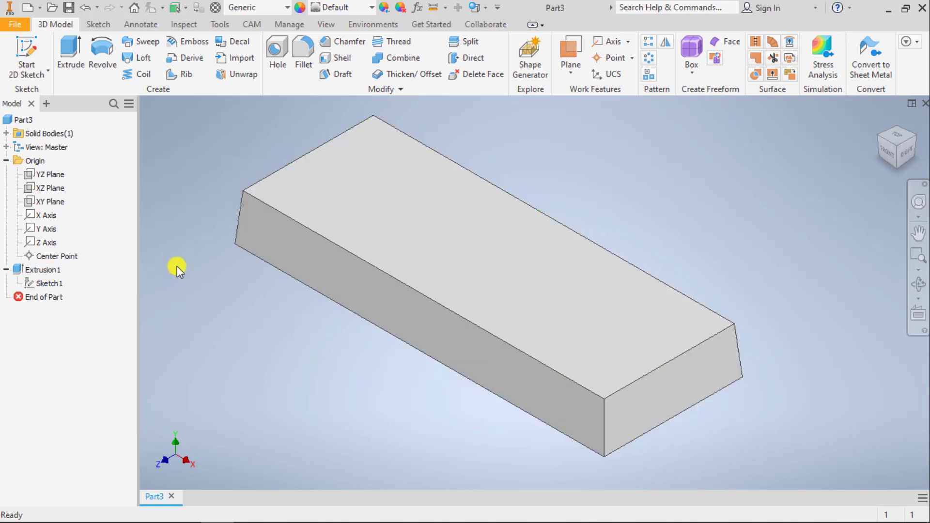
{"action": "right_click", "coordinate": [34, 273]}
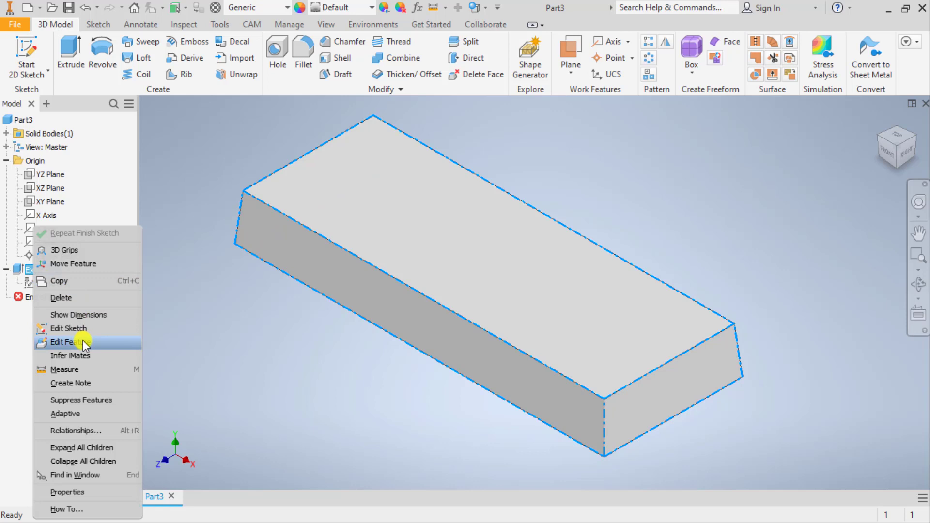
{"action": "left_click", "coordinate": [161, 324]}
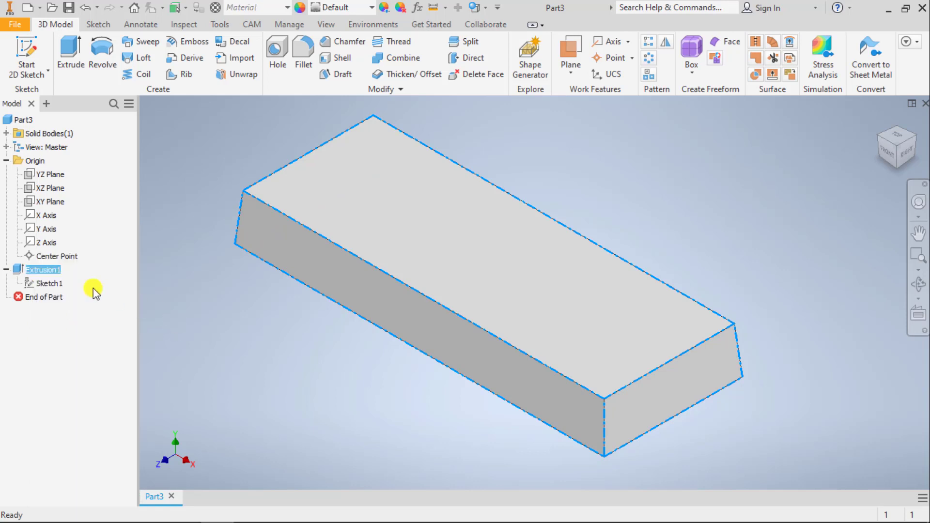
{"action": "double_click", "coordinate": [18, 271]}
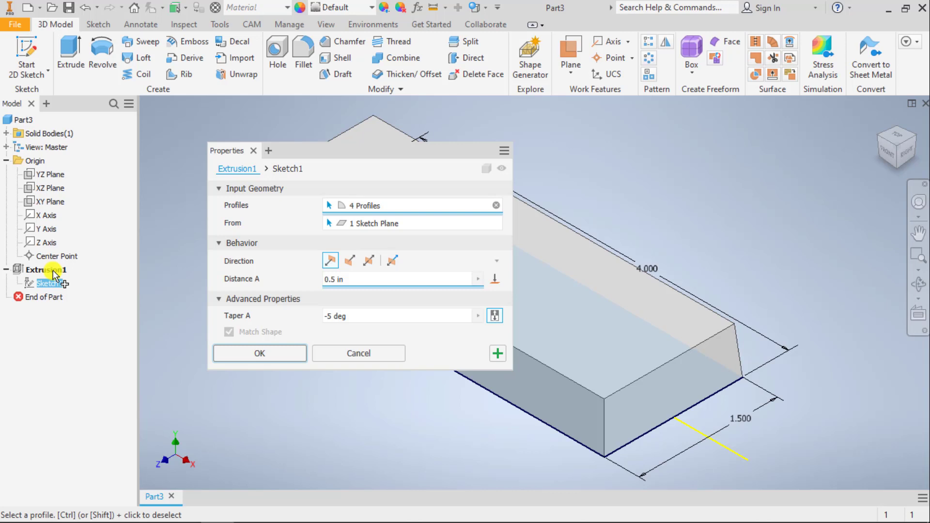
{"action": "left_click", "coordinate": [353, 315]}
{"action": "type", "text": "0"}
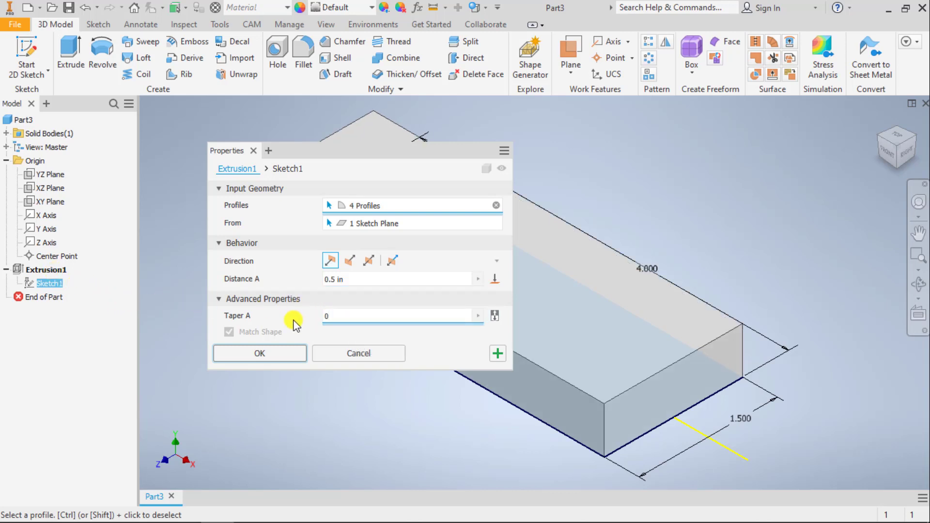
{"action": "left_click", "coordinate": [260, 353]}
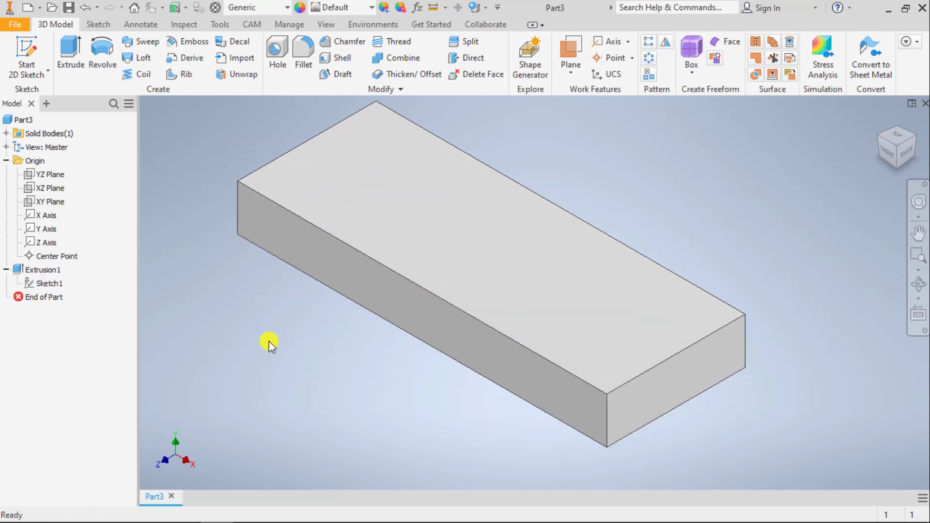
Start a sketch on the block's top face and draw a circle about 1.025 in in diameter, centered on the origin.
{"action": "middle_click_drag", "start_coordinate": [280, 337], "coordinate": [278, 343]}
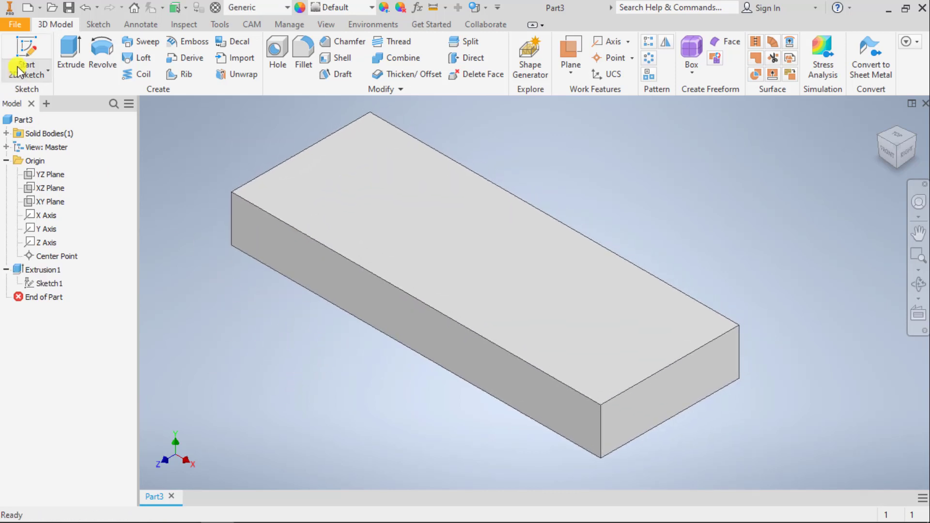
{"action": "left_click", "coordinate": [26, 55]}
{"action": "left_click", "coordinate": [429, 211]}
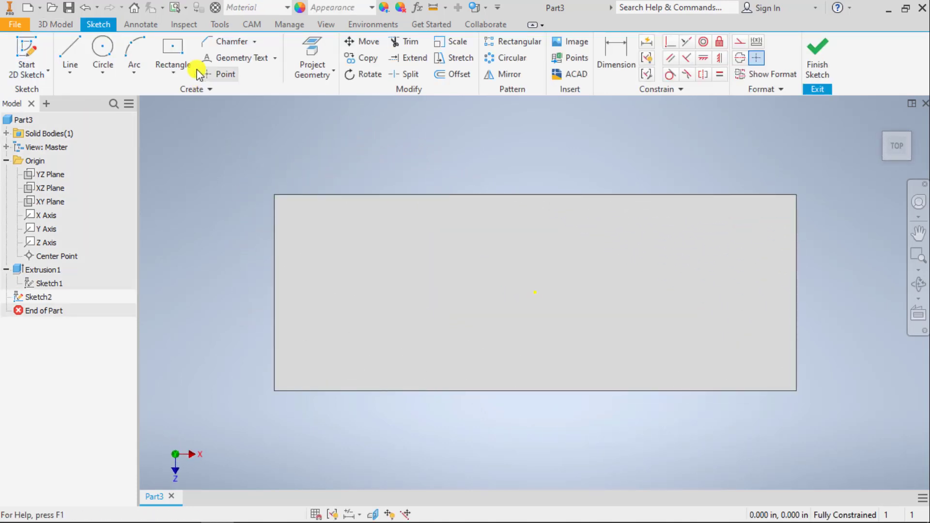
{"action": "left_click", "coordinate": [103, 48]}
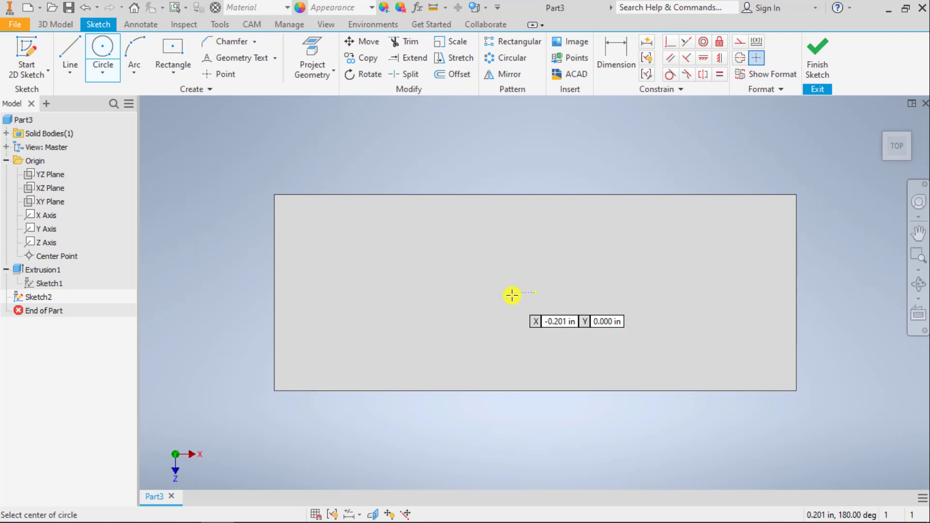
{"action": "left_click", "coordinate": [535, 292]}
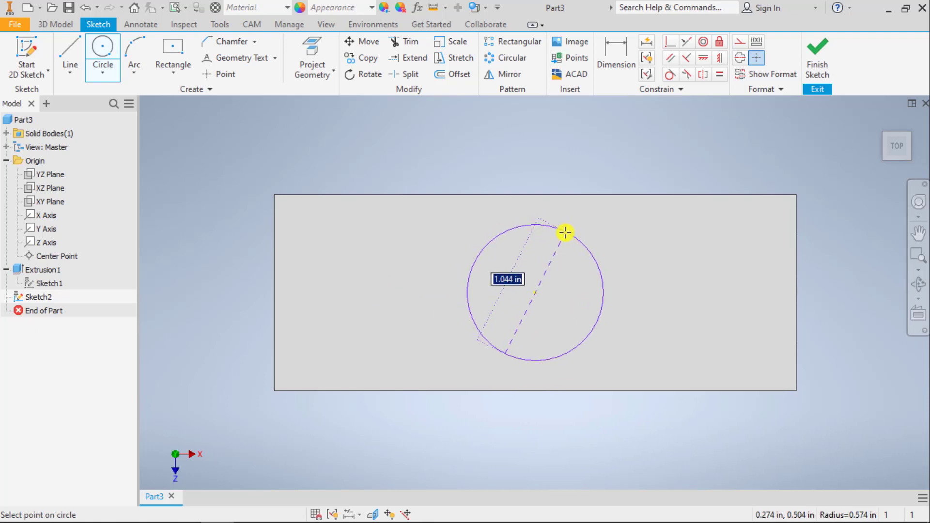
{"action": "left_click", "coordinate": [563, 233]}
Dimension the circle's diameter to 1 in and finish the sketch.
{"action": "key", "text": "d"}
{"action": "left_click", "coordinate": [565, 234]}
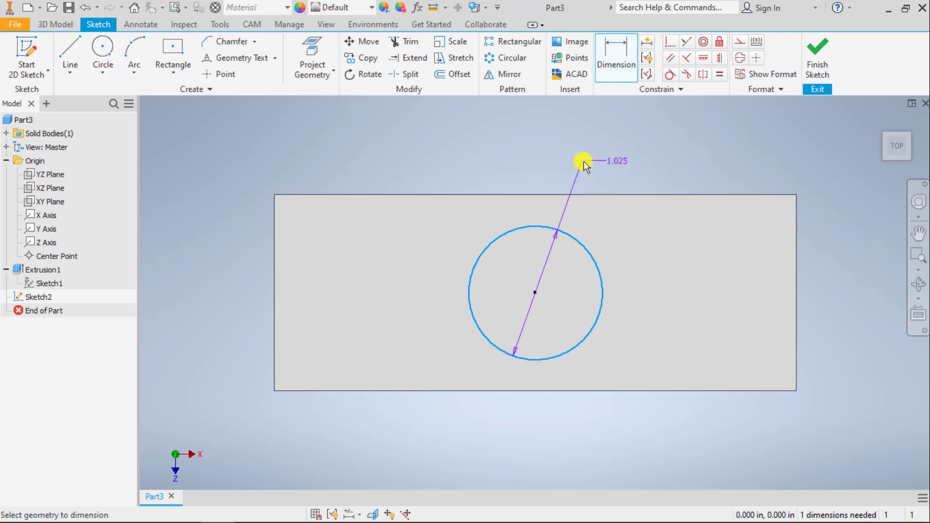
{"action": "left_click", "coordinate": [583, 161]}
{"action": "type", "text": "1"}
{"action": "key", "text": "Return"}
{"action": "key", "text": "Escape"}
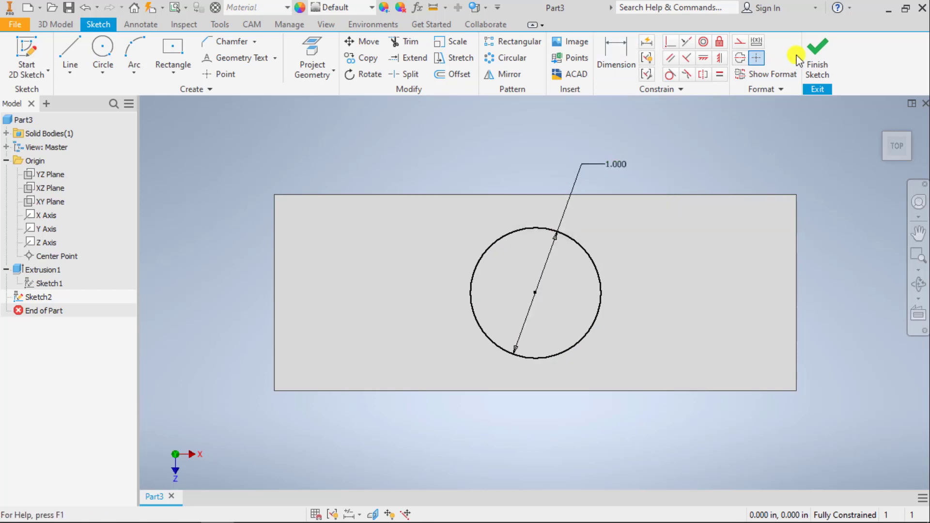
{"action": "left_click", "coordinate": [817, 56]}
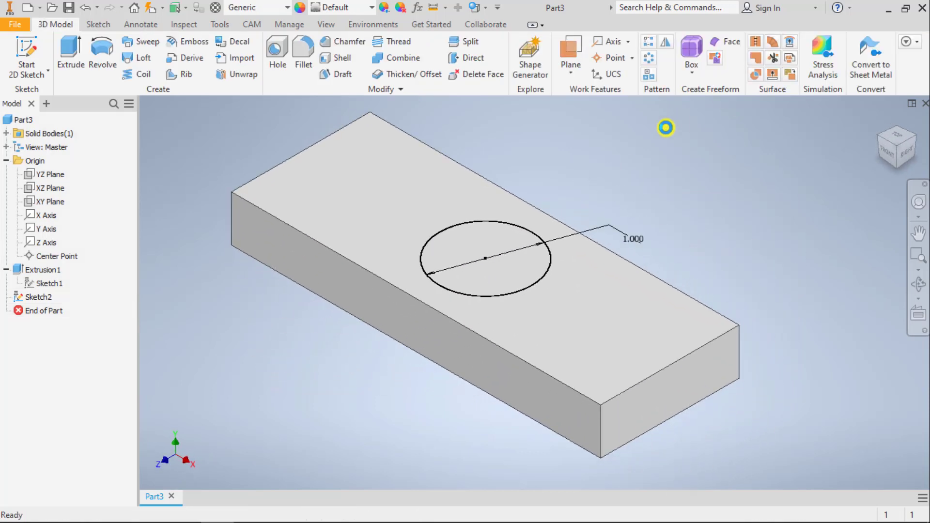
Try extruding the circle 0.5 in upward as a boss joined to the block.
{"action": "key", "text": "e"}
{"action": "mouse_move", "coordinate": [828, 216]}
{"action": "middle_mouse_down"}
{"action": "mouse_move", "coordinate": [843, 215]}
{"action": "mouse_move", "coordinate": [737, 242]}
{"action": "middle_mouse_up"}
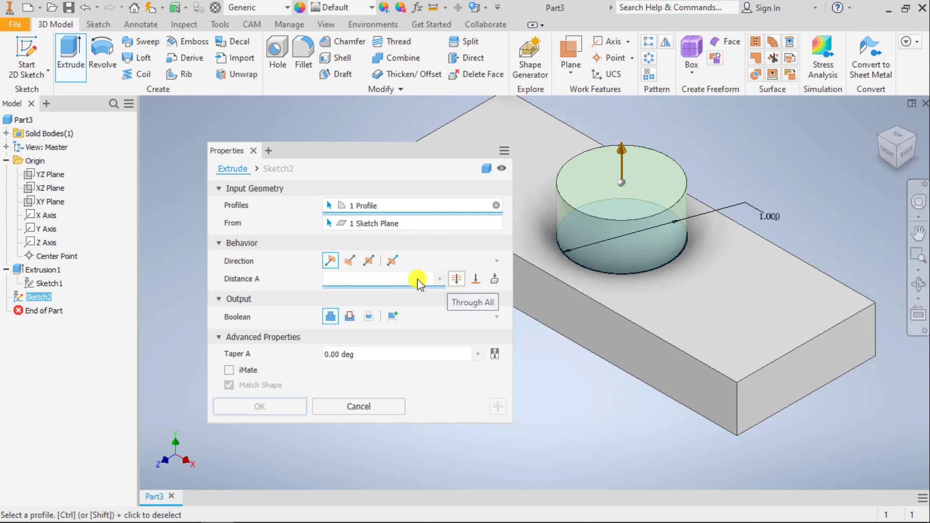
{"action": "left_click", "coordinate": [373, 275]}
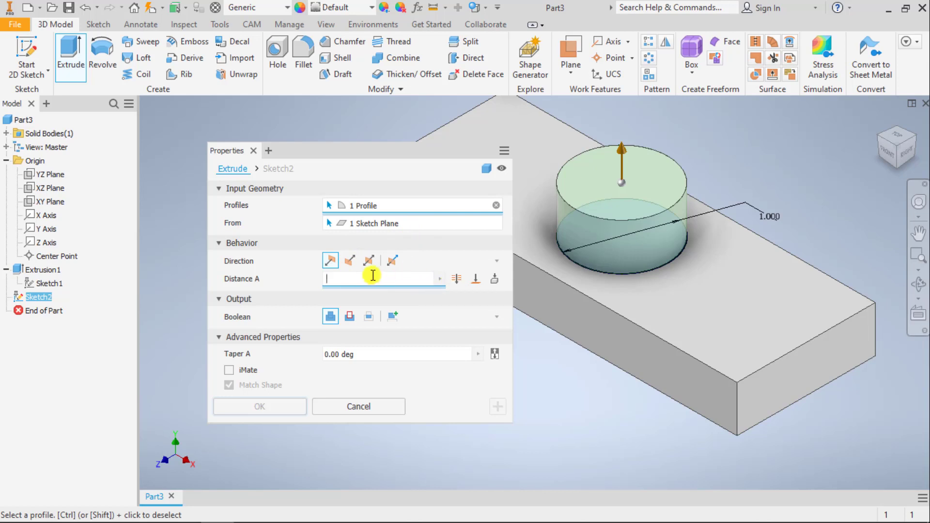
{"action": "type", "text": ".5"}
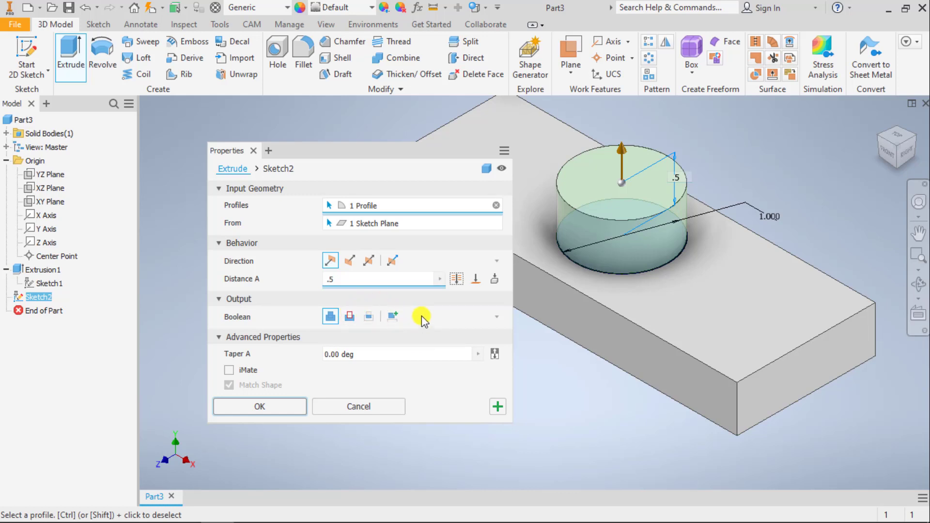
Try the circle as a cut in the flipped direction, set its depth to 0.25 in, and cancel the extrusion.
{"action": "left_click", "coordinate": [350, 318]}
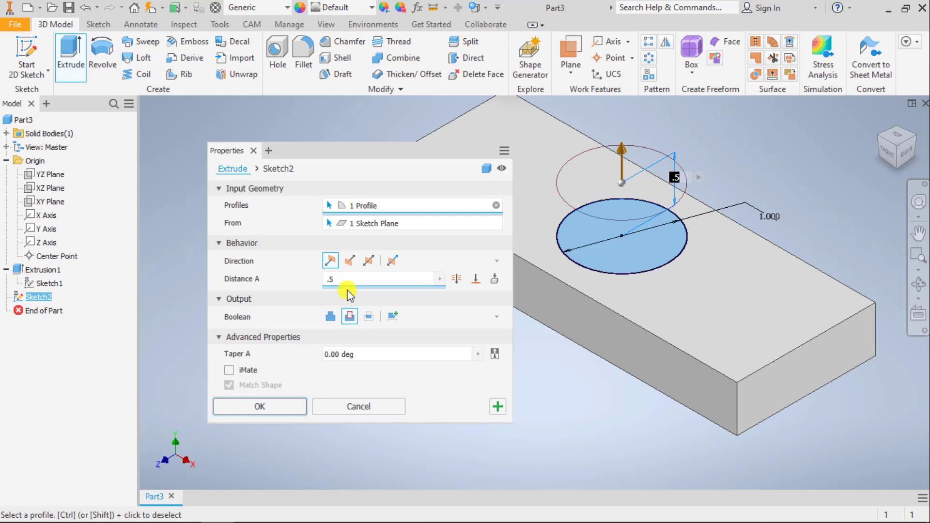
{"action": "left_click", "coordinate": [351, 262]}
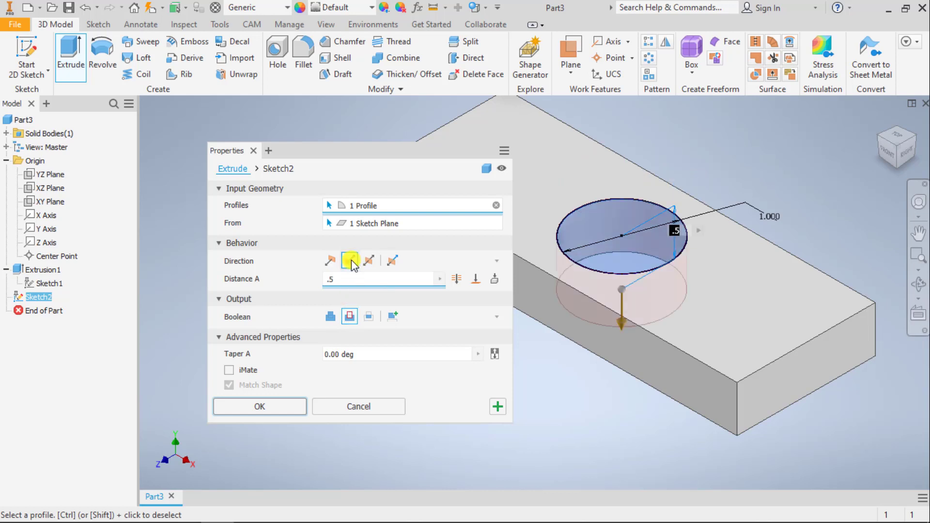
{"action": "double_click", "coordinate": [320, 280]}
{"action": "type", "text": ".25"}
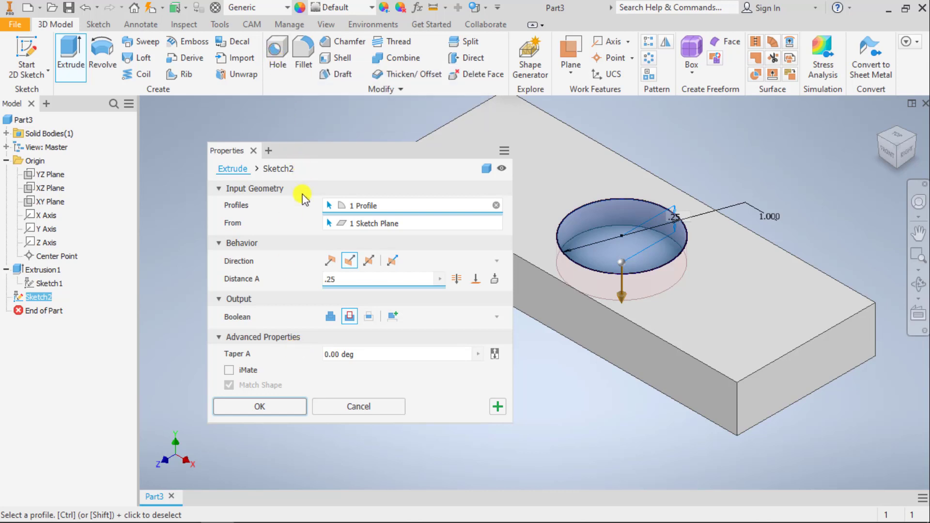
{"action": "left_click", "coordinate": [359, 406]}
Reopen the sketch on the block's top face for editing and delete its 1 in circle.
{"action": "double_click", "coordinate": [29, 297]}
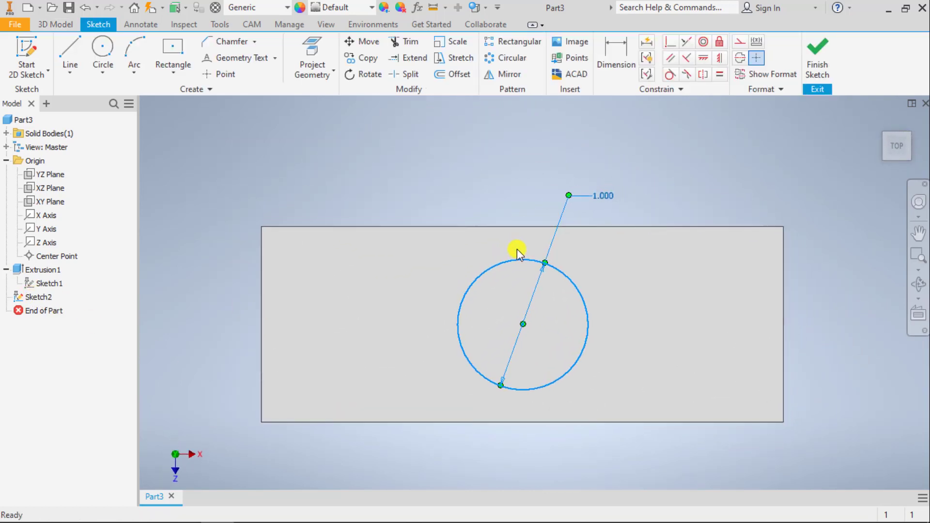
{"action": "left_click", "coordinate": [513, 266]}
{"action": "key", "text": "Delete"}
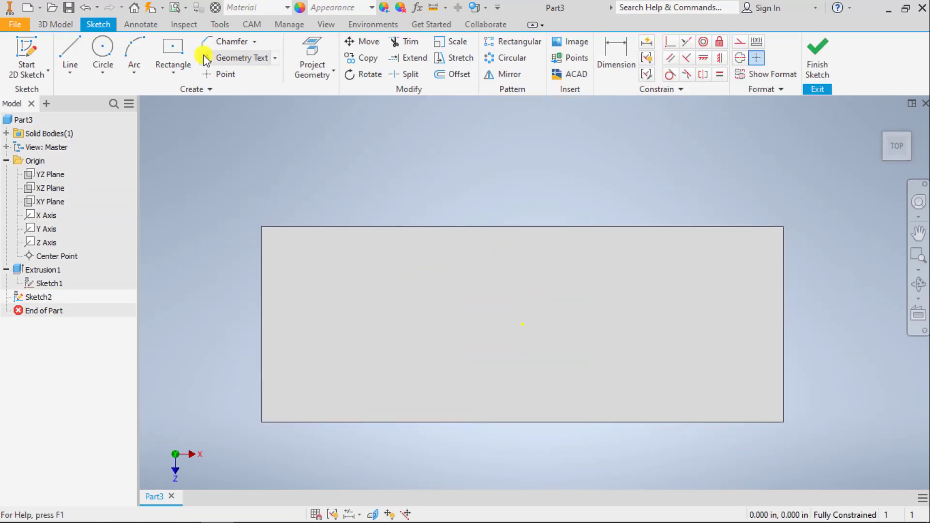
Draw a six-sided polygon centered on the origin, about 0.69 in across its flats.
{"action": "left_click", "coordinate": [171, 71]}
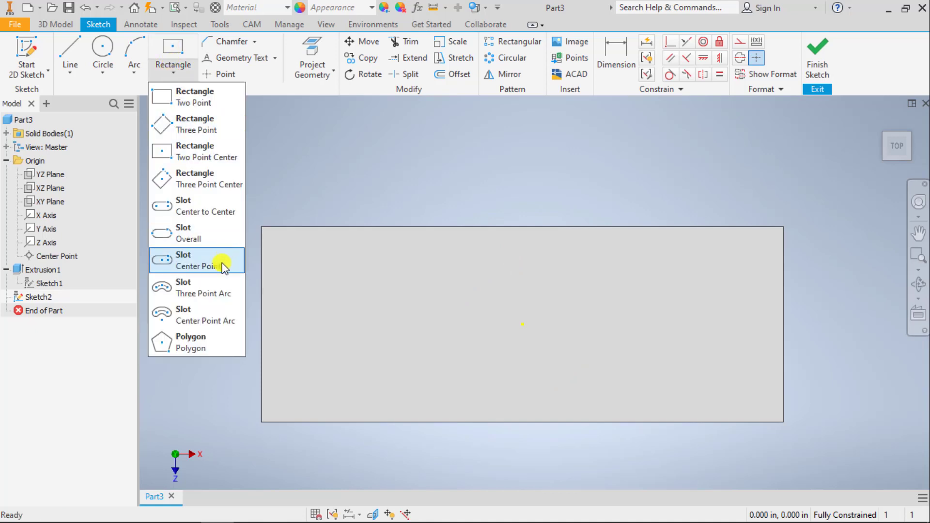
{"action": "left_click", "coordinate": [221, 344]}
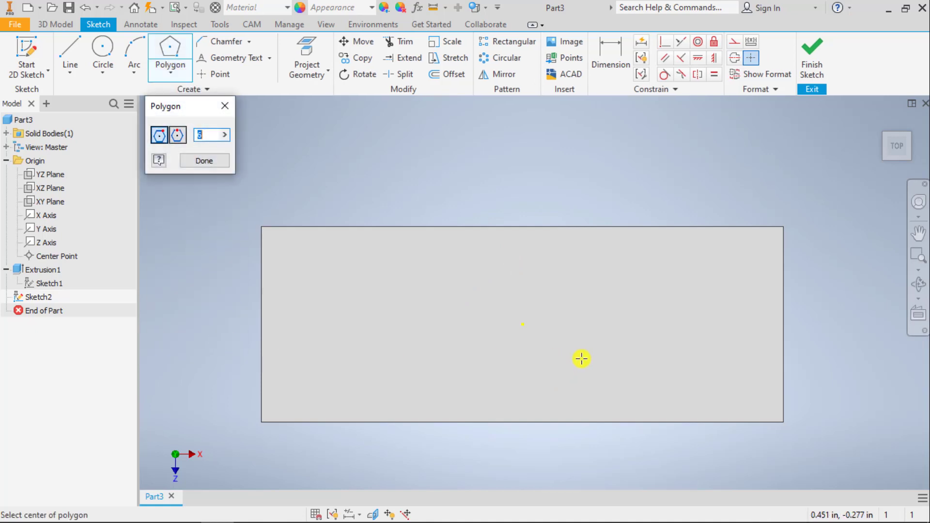
{"action": "left_click", "coordinate": [523, 324]}
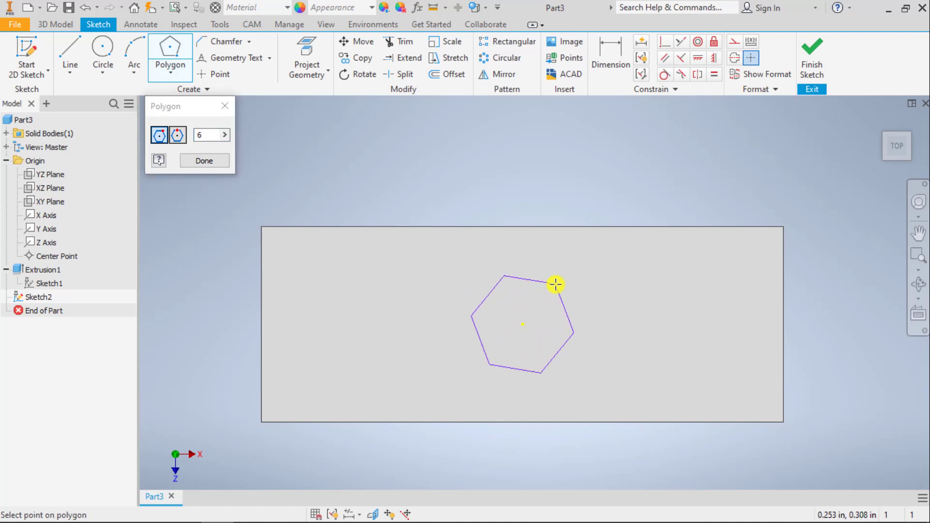
{"action": "left_click", "coordinate": [556, 284]}
{"action": "key", "text": "Escape"}
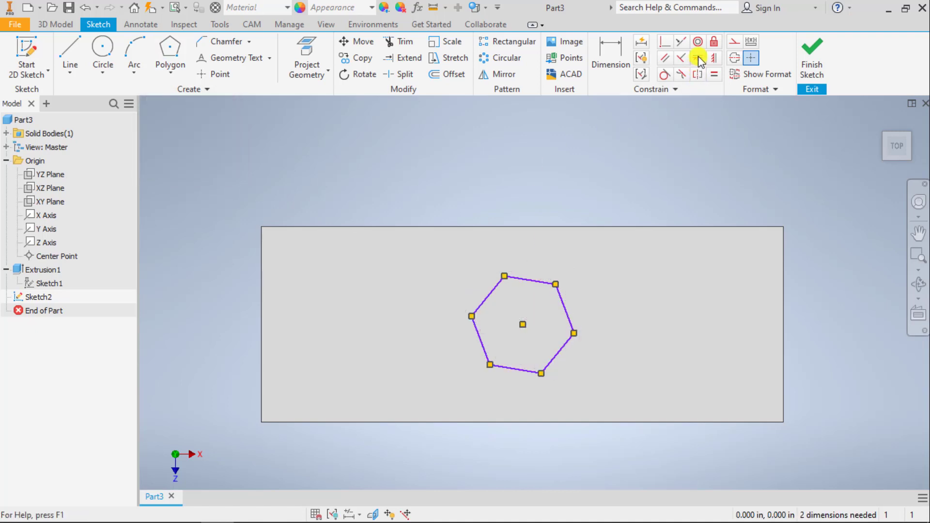
Apply a horizontal constraint to the hexagon's upper edge.
{"action": "left_click", "coordinate": [698, 56]}
{"action": "left_click", "coordinate": [520, 275]}
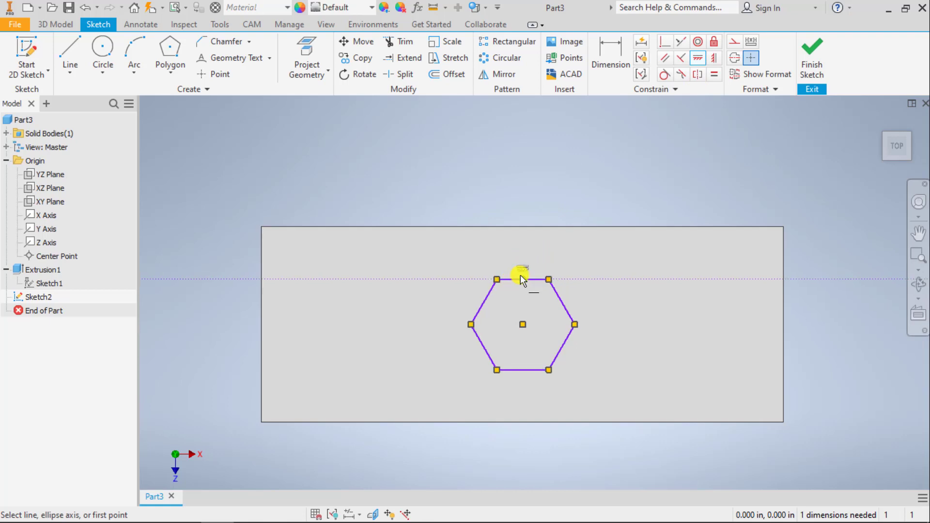
{"action": "key", "text": "Escape"}
Dimension the hexagon to 0.75 in between its upper and lower edges and finish the sketch.
{"action": "key", "text": "d"}
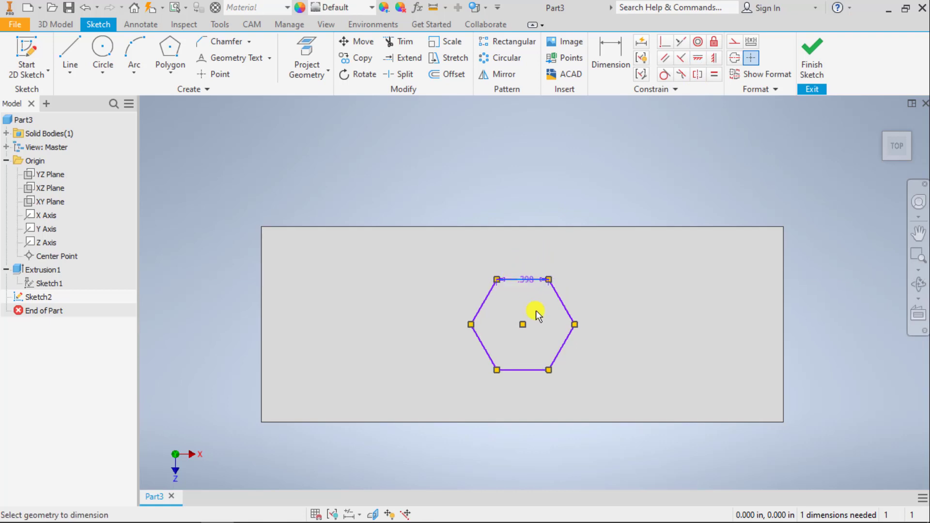
{"action": "left_click", "coordinate": [538, 370]}
{"action": "left_click", "coordinate": [622, 336]}
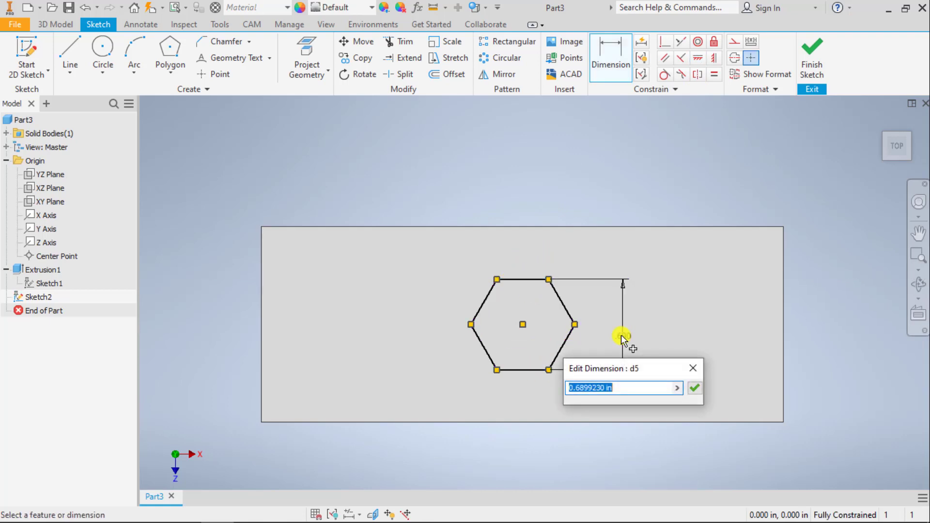
{"action": "type", "text": ".75"}
{"action": "key", "text": "Return"}
{"action": "key", "text": "Escape"}
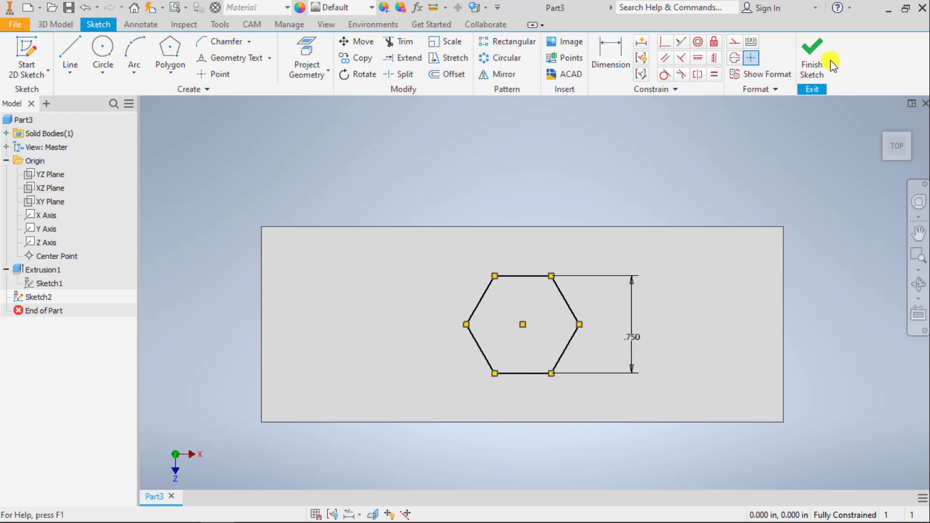
{"action": "left_click", "coordinate": [813, 54]}
Extrude the hexagon as a 0.25 in deep cut into the block's top face.
{"action": "scroll", "coordinate": [468, 162], "scroll_direction": "down", "scroll_amount": 3}
{"action": "middle_click_drag", "start_coordinate": [468, 162], "coordinate": [420, 186]}
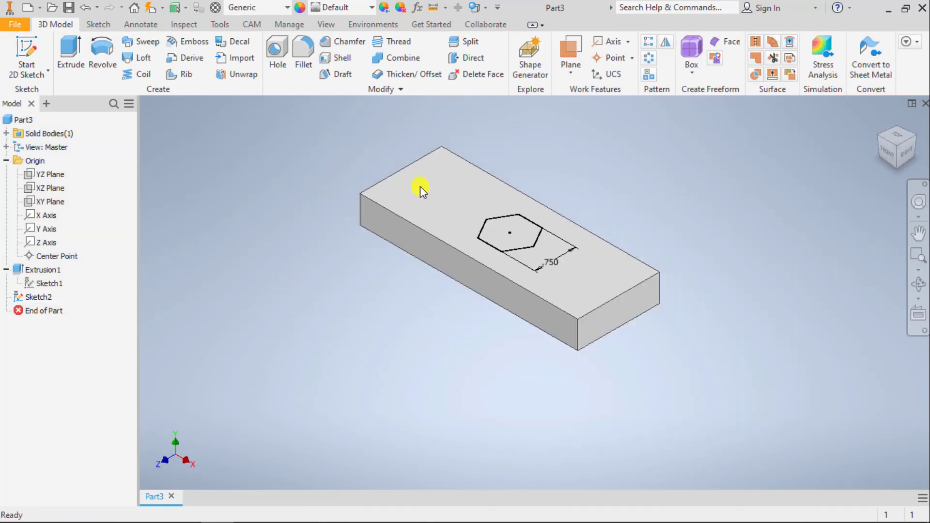
{"action": "key", "text": "e"}
{"action": "middle_click_drag", "start_coordinate": [687, 199], "coordinate": [744, 203]}
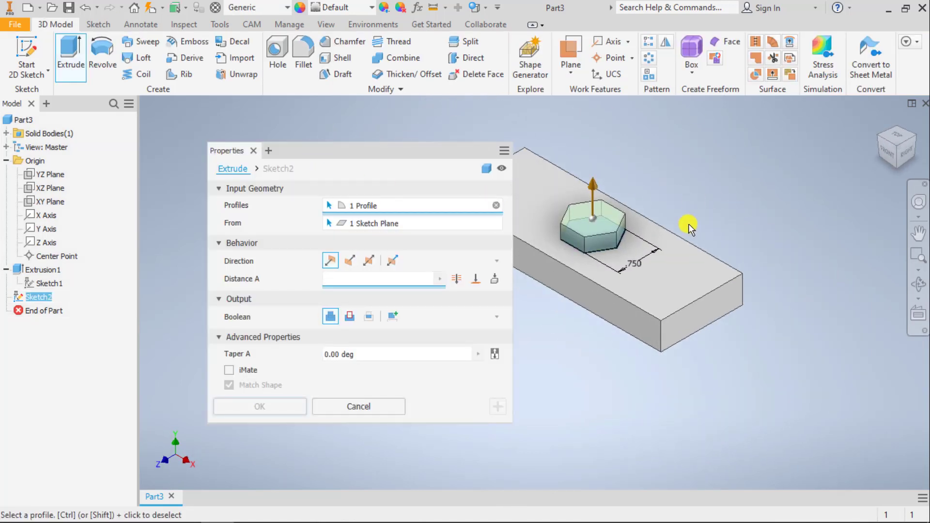
{"action": "scroll", "coordinate": [606, 213], "scroll_direction": "up", "scroll_amount": 3}
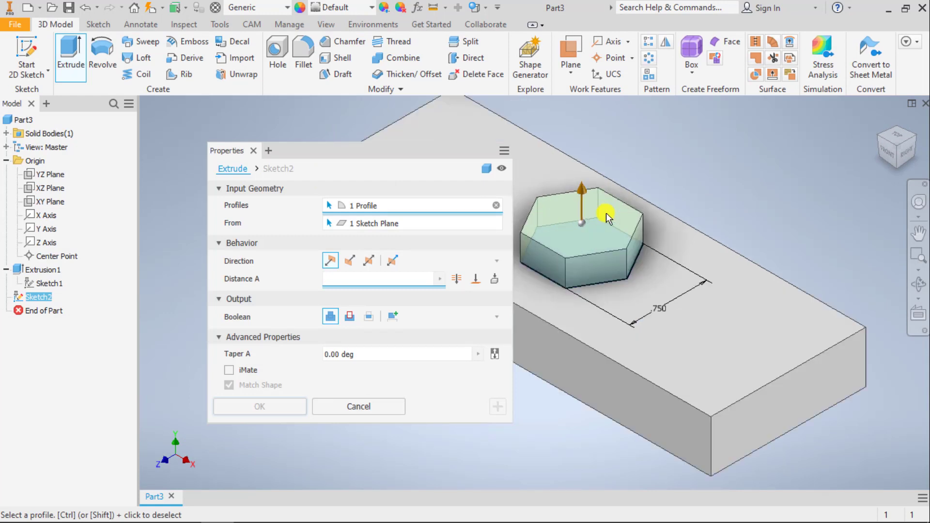
{"action": "left_click", "coordinate": [349, 317]}
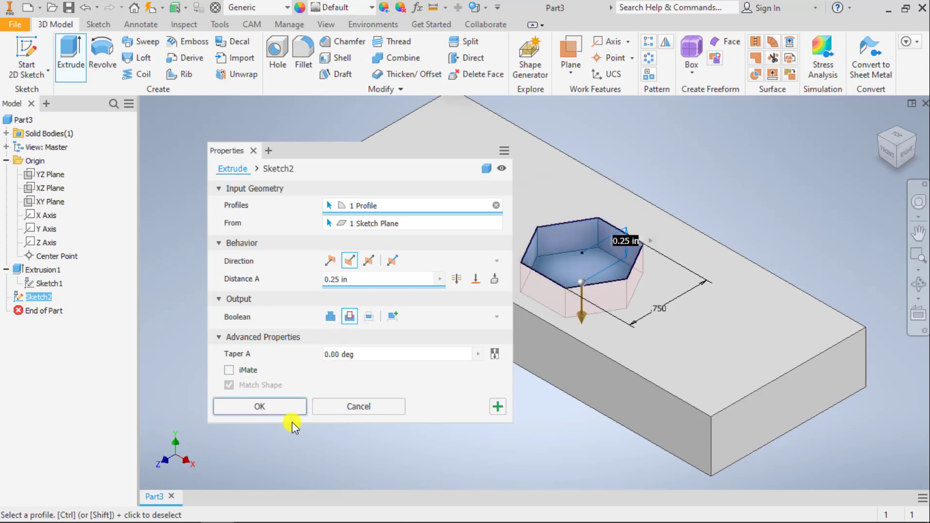
{"action": "left_click", "coordinate": [259, 406]}
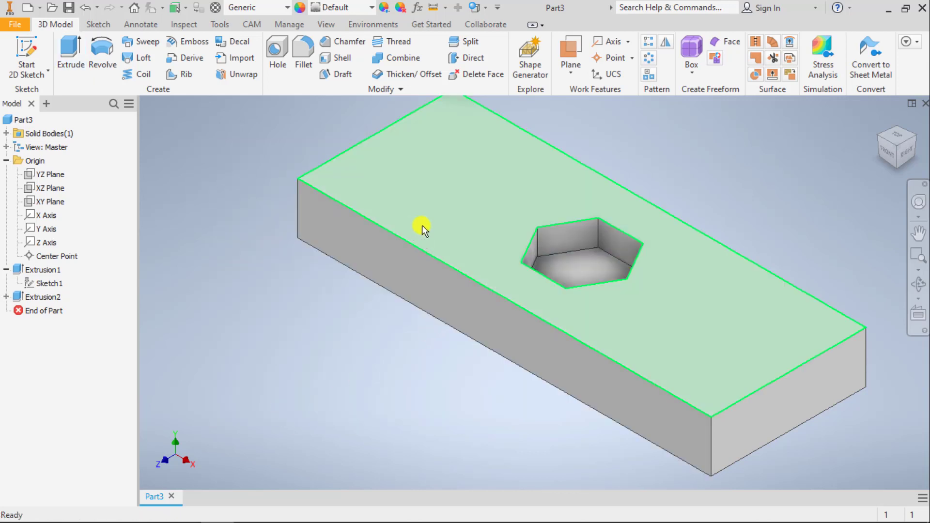
{"action": "middle_click_drag", "start_coordinate": [422, 225], "coordinate": [433, 186], "text": "shift"}
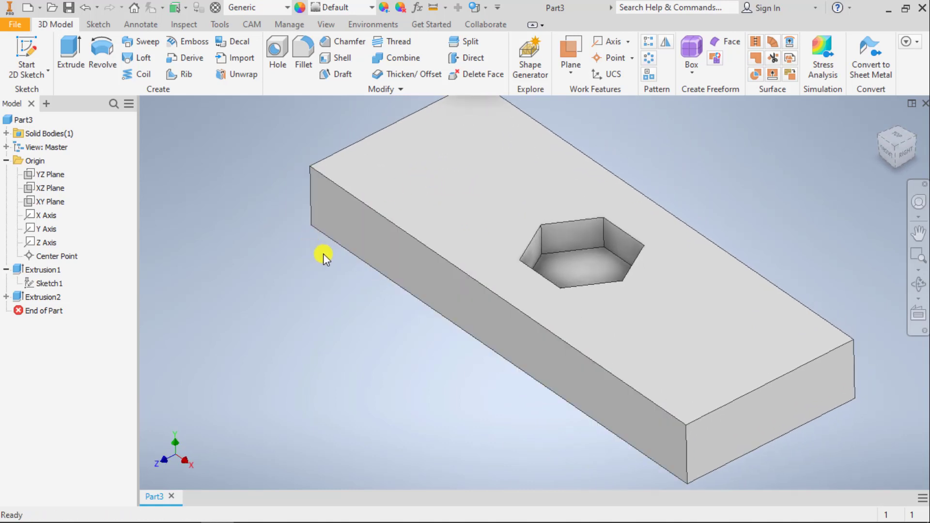